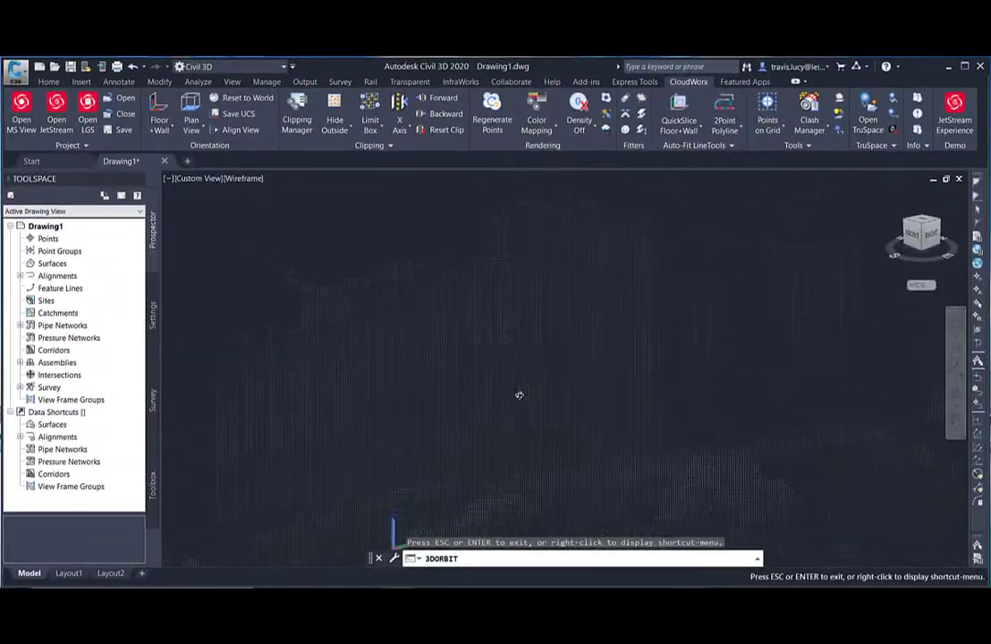
Step: Define a Floor + Wall UCS by picking points at the base of the building's facade in the point cloud
scroll(519, 394, "up", 3)
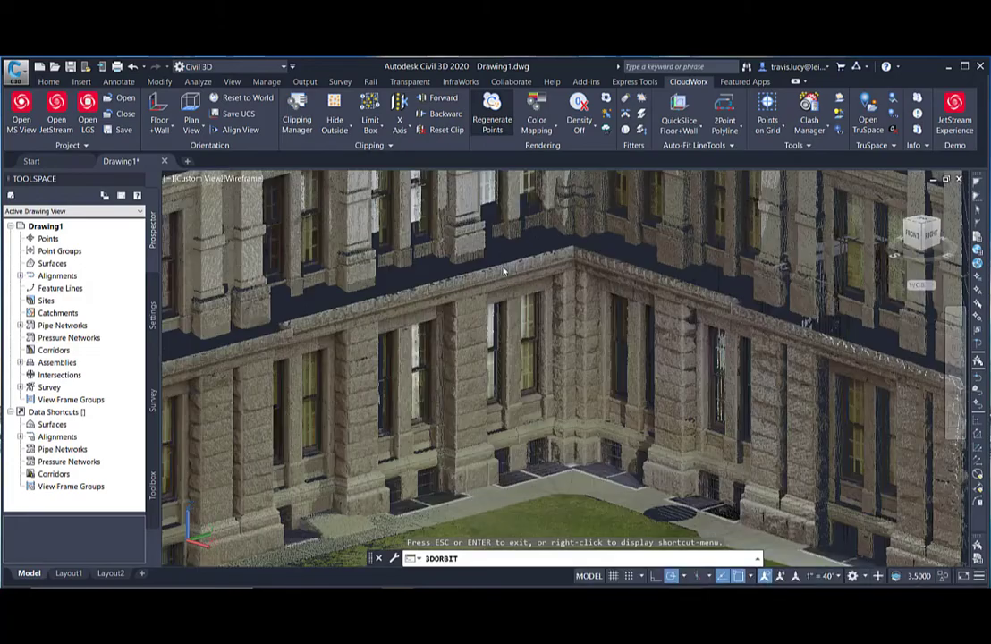
key("Escape")
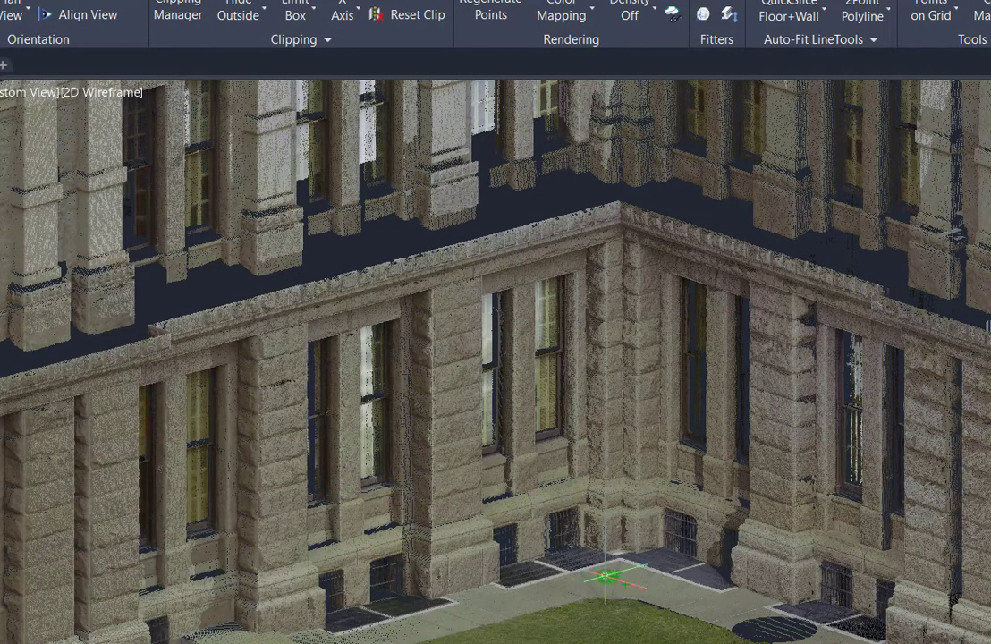
scroll(609, 582, "up", 5)
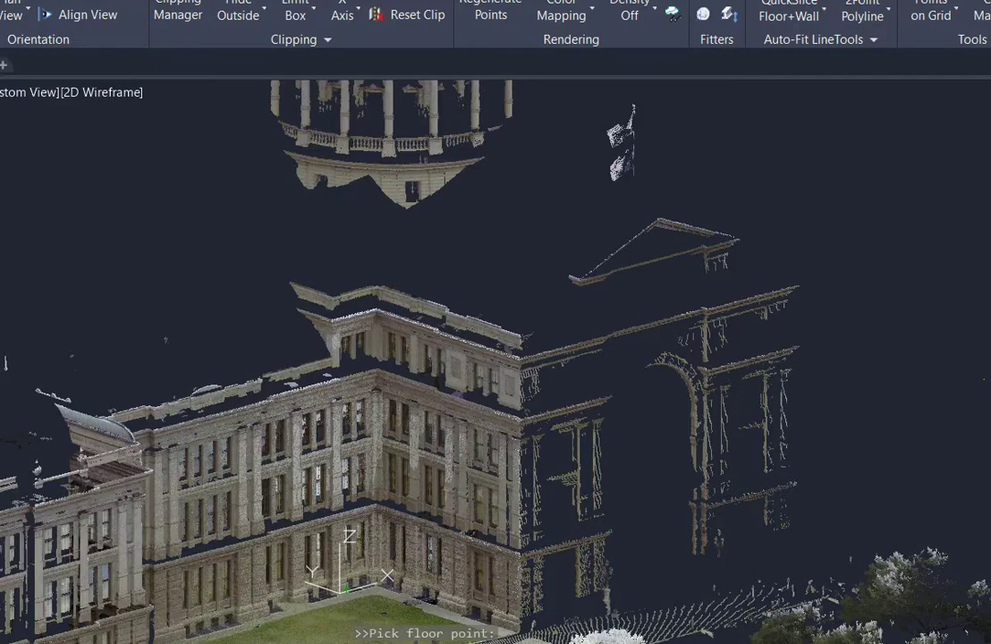
left_click(990, 447)
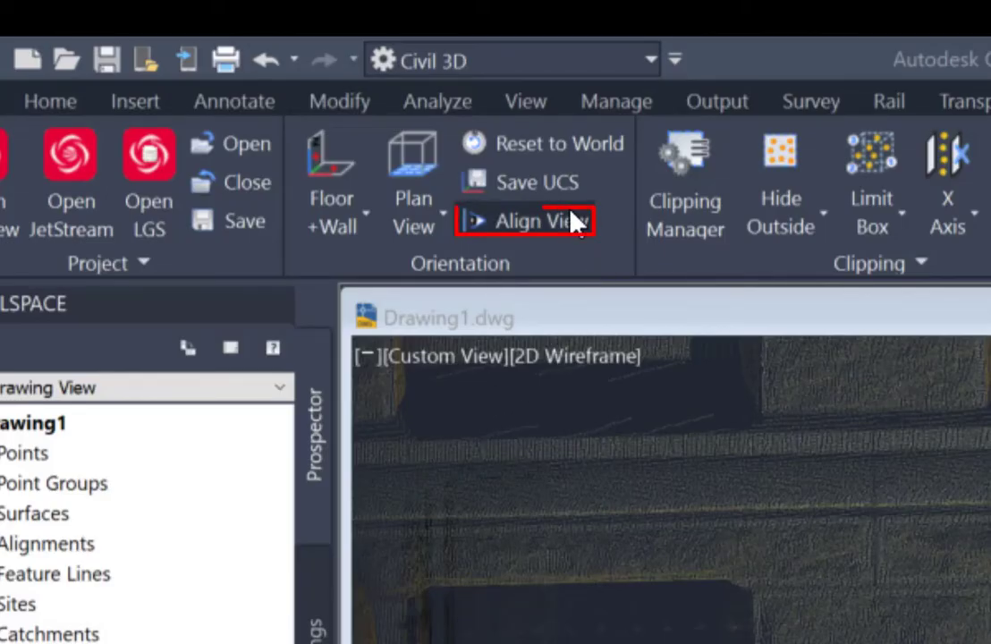
Step: Align the view to the current UCS so the building facade is seen straight from the front
left_click(570, 210)
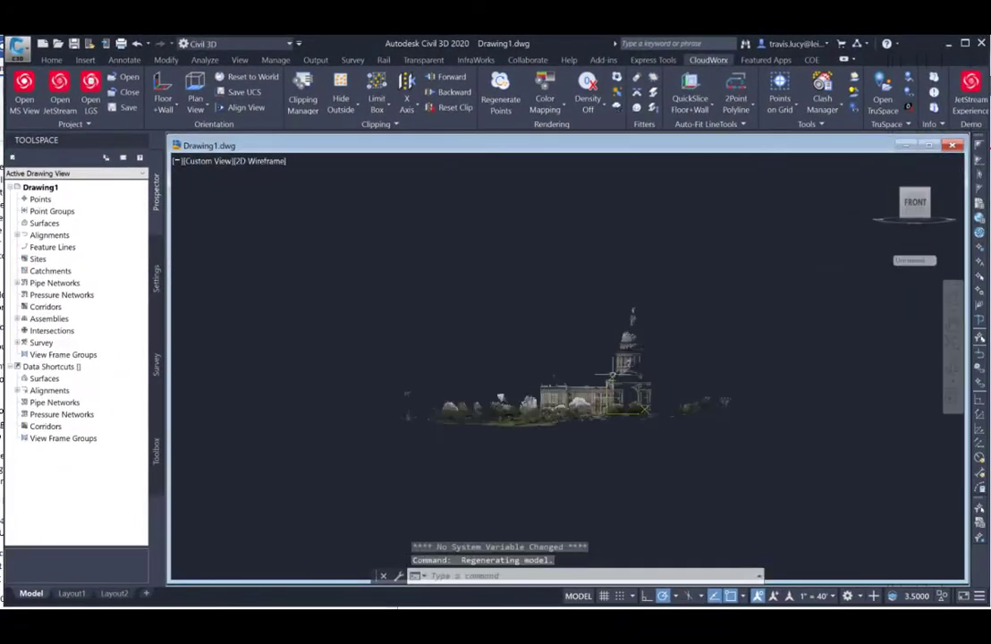
scroll(608, 402, "up", 10)
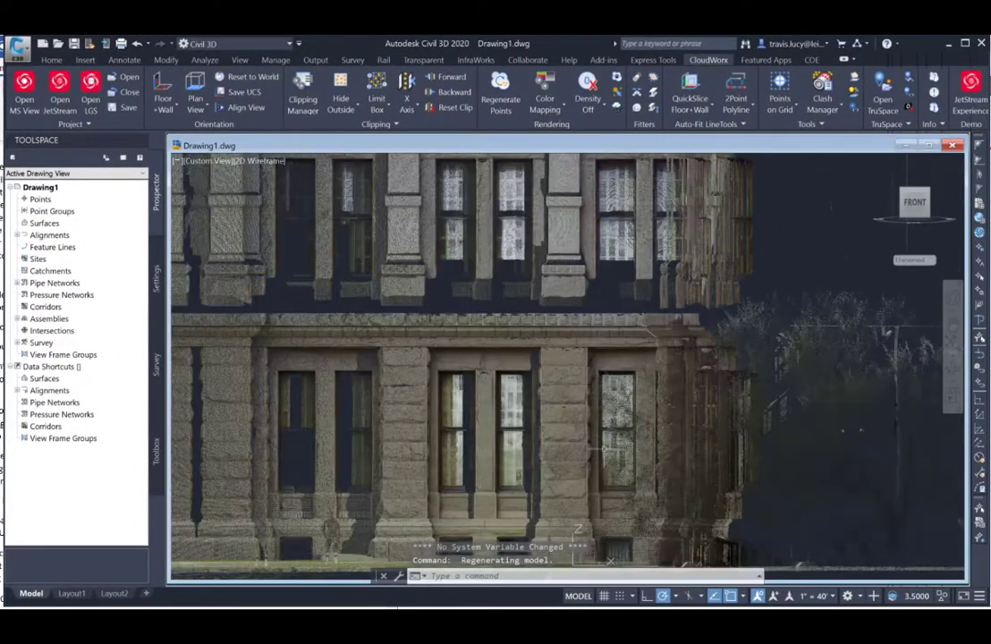
left_click(952, 325)
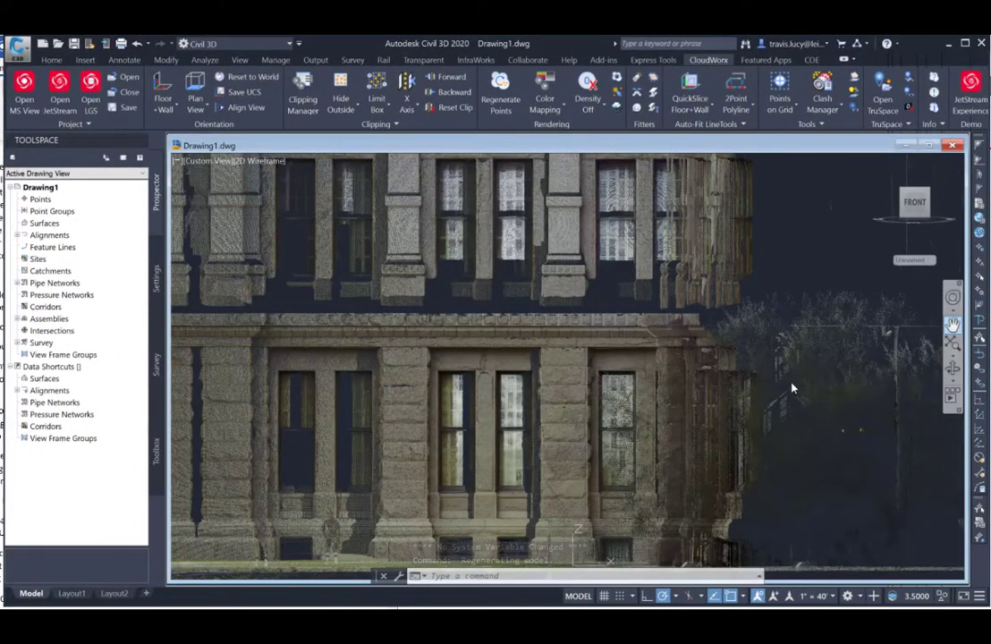
left_click_drag(593, 443, 592, 397)
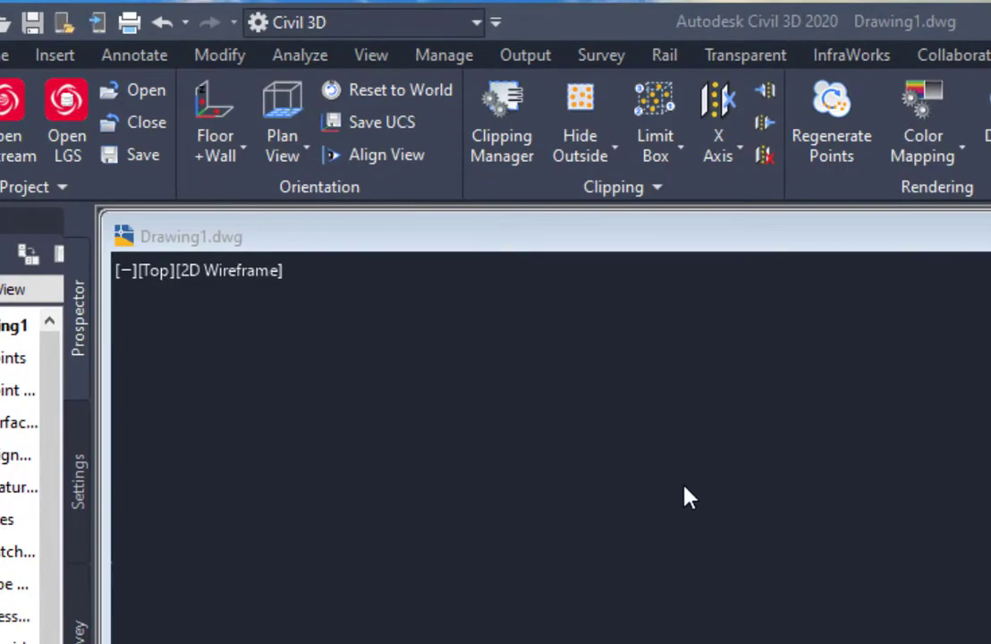
Step: Save the current UCS under the name "alignment 1" and check its entry in the list of named coordinate systems
left_click(402, 127)
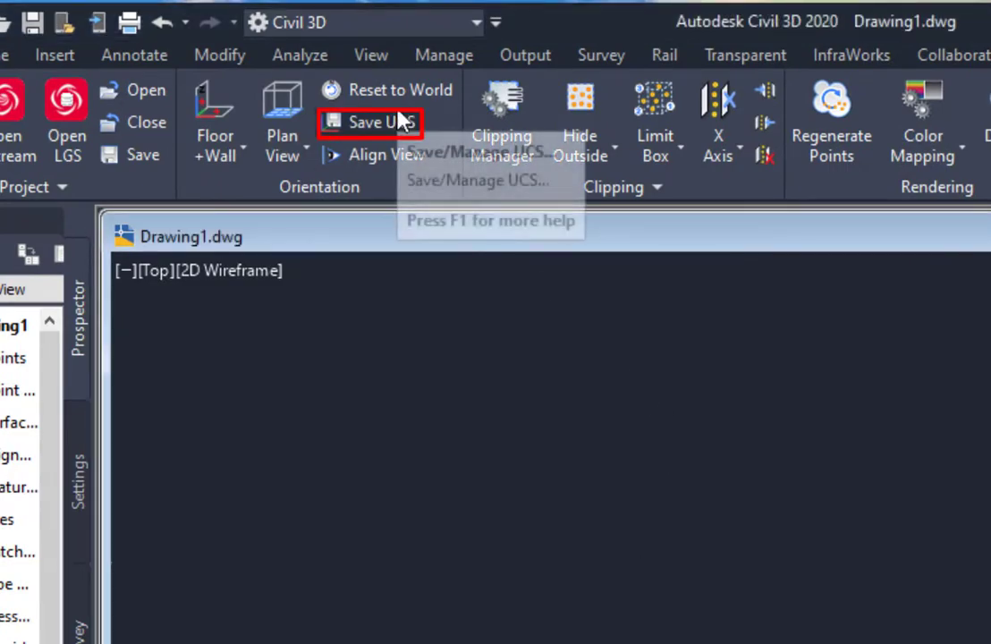
left_click(402, 121)
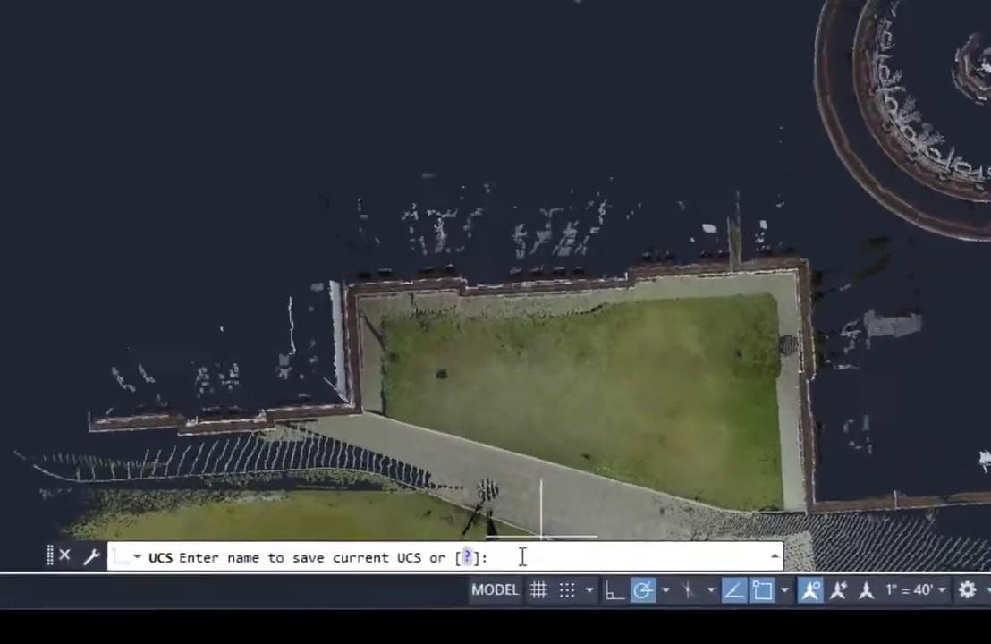
type("align")
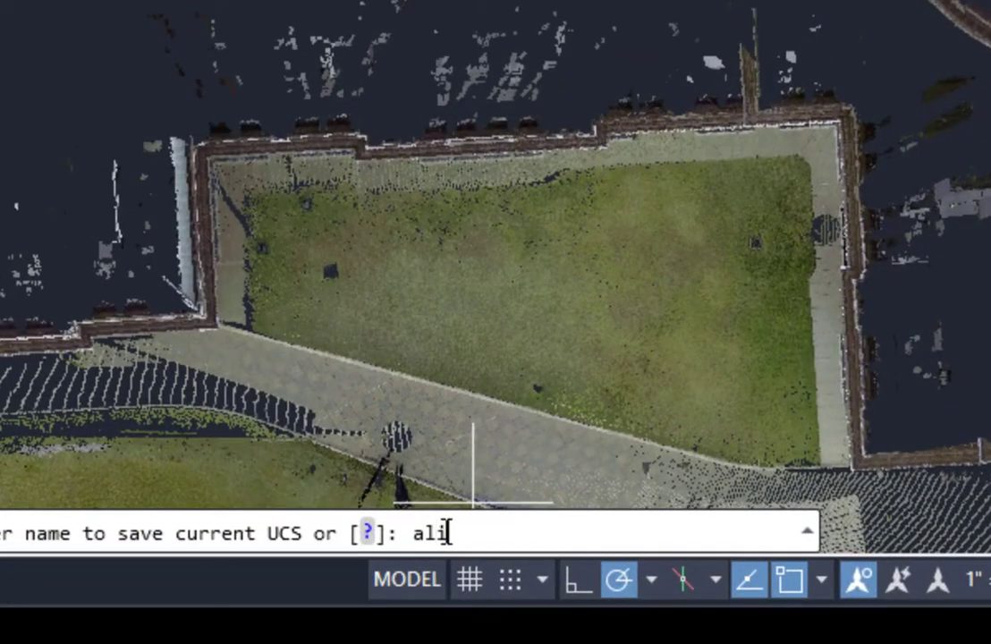
type("ment 1")
key("Return")
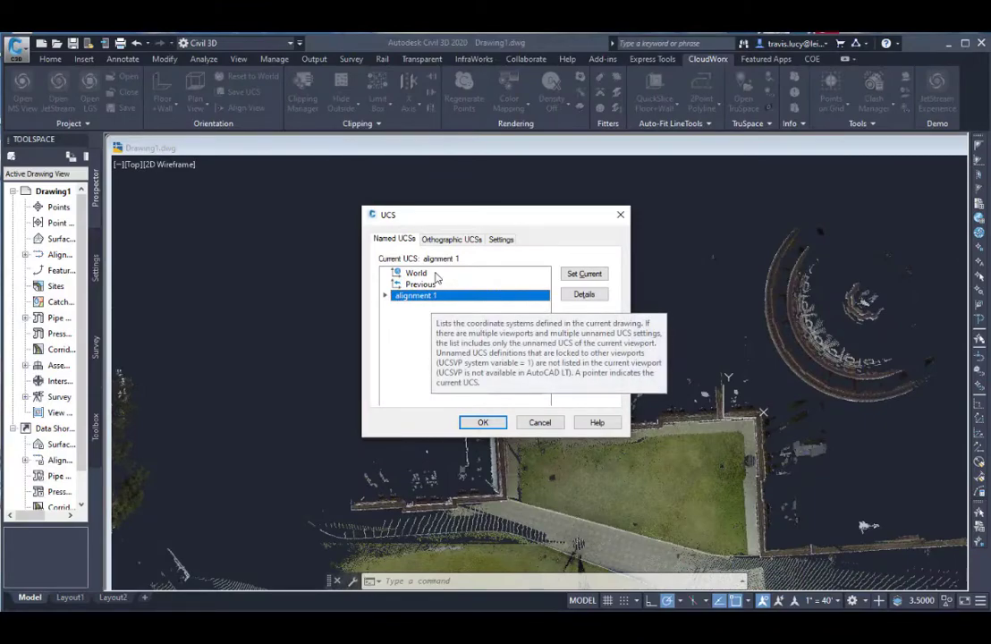
left_click(438, 277)
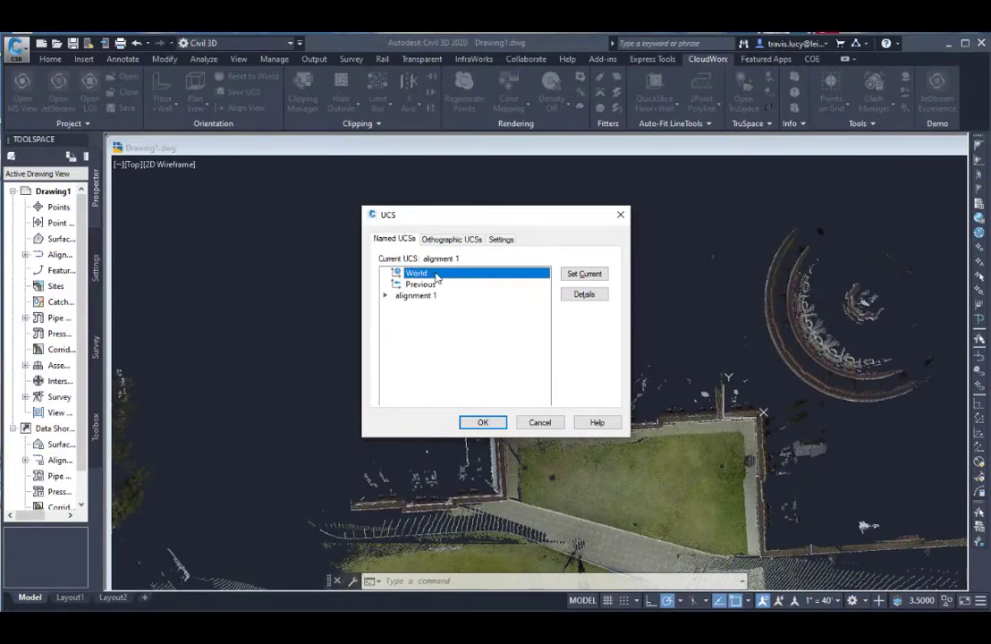
left_click(438, 296)
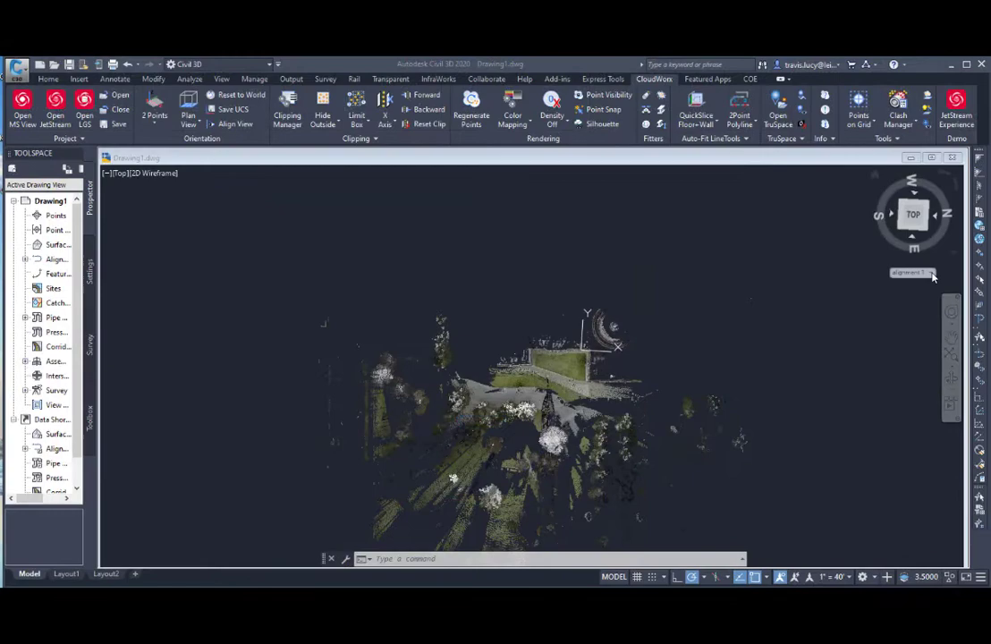
Step: Switch the active coordinate system to WCS and back to the saved alignment 1 UCS
left_click(907, 272)
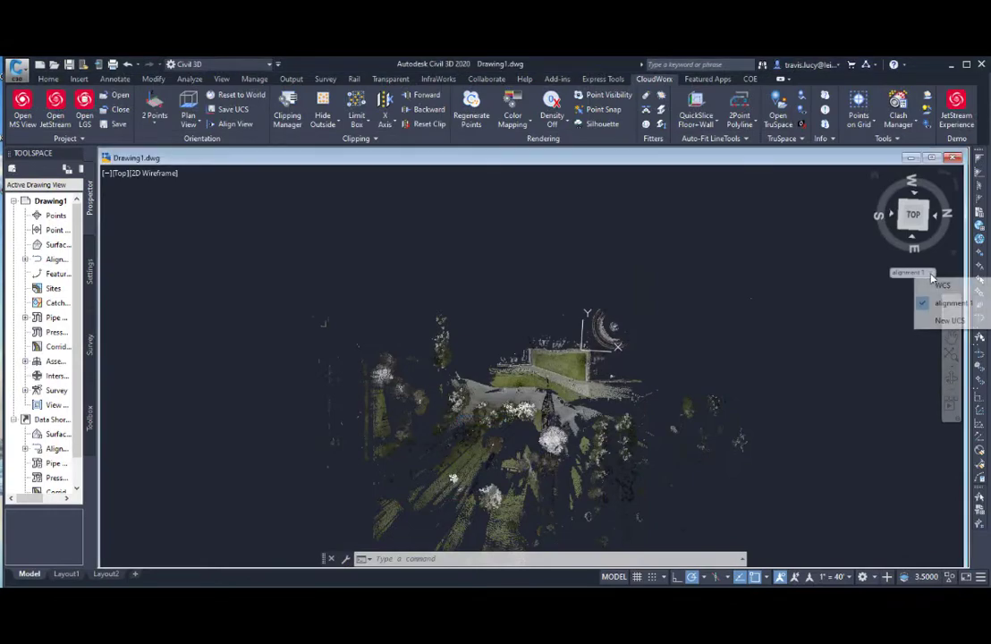
left_click(941, 284)
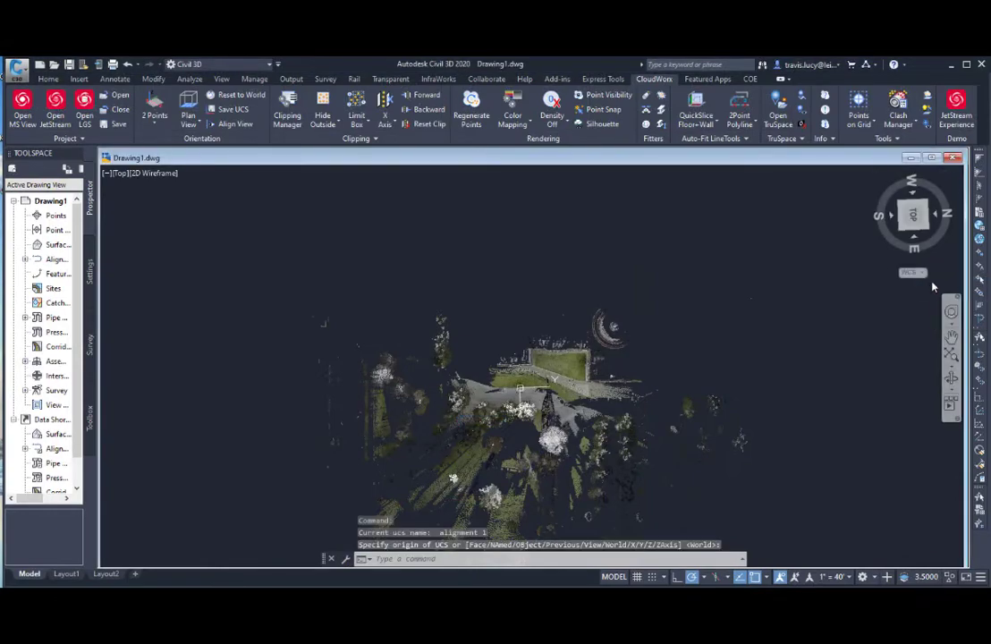
left_click(921, 275)
left_click(939, 304)
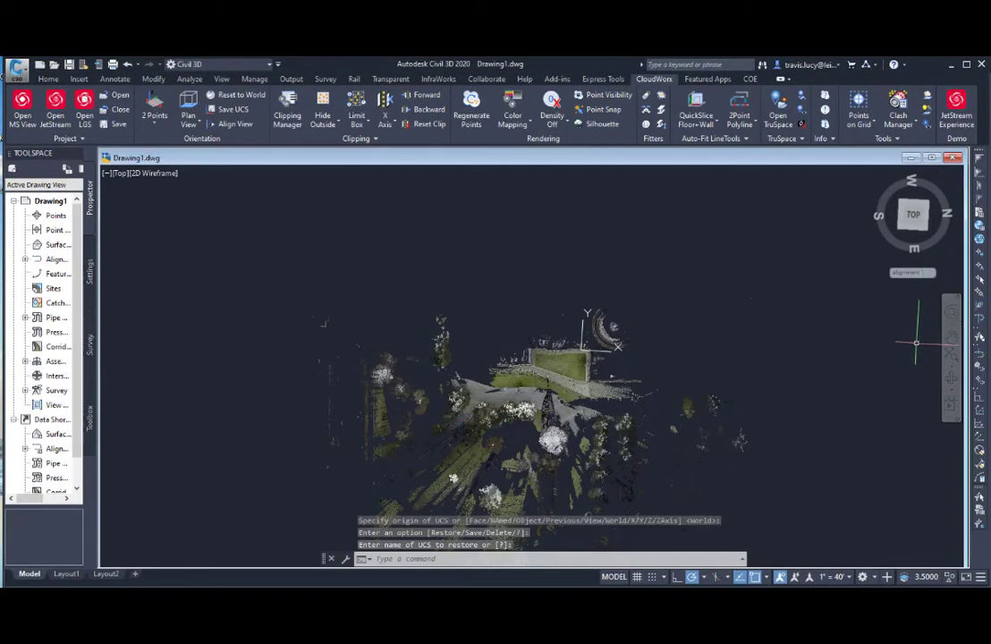
Step: Examine the building facade from the front and from above in the alignment 1 UCS, regenerating the point cloud
left_click(913, 230)
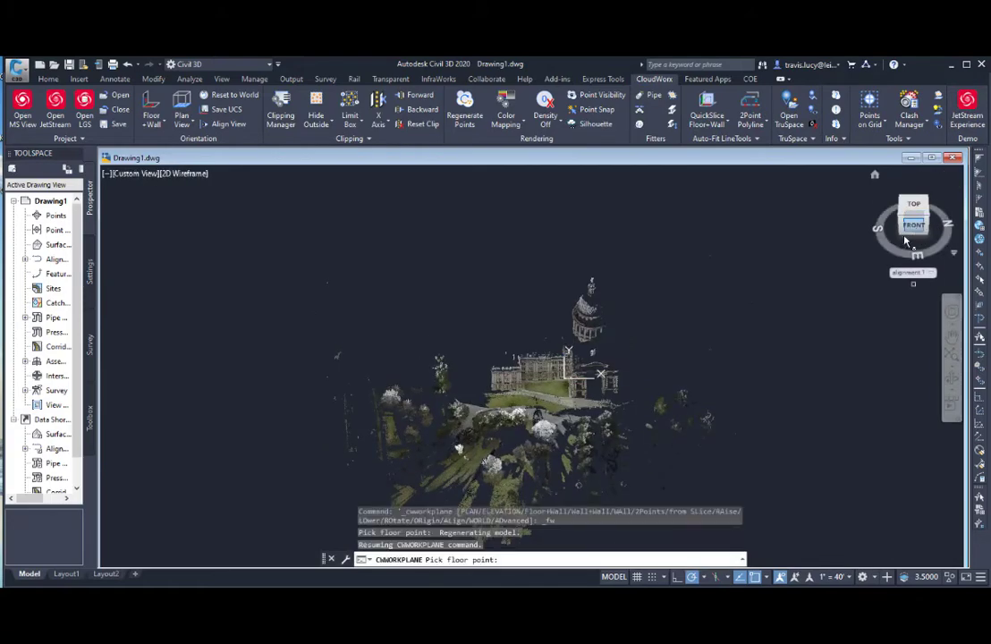
left_click(914, 226)
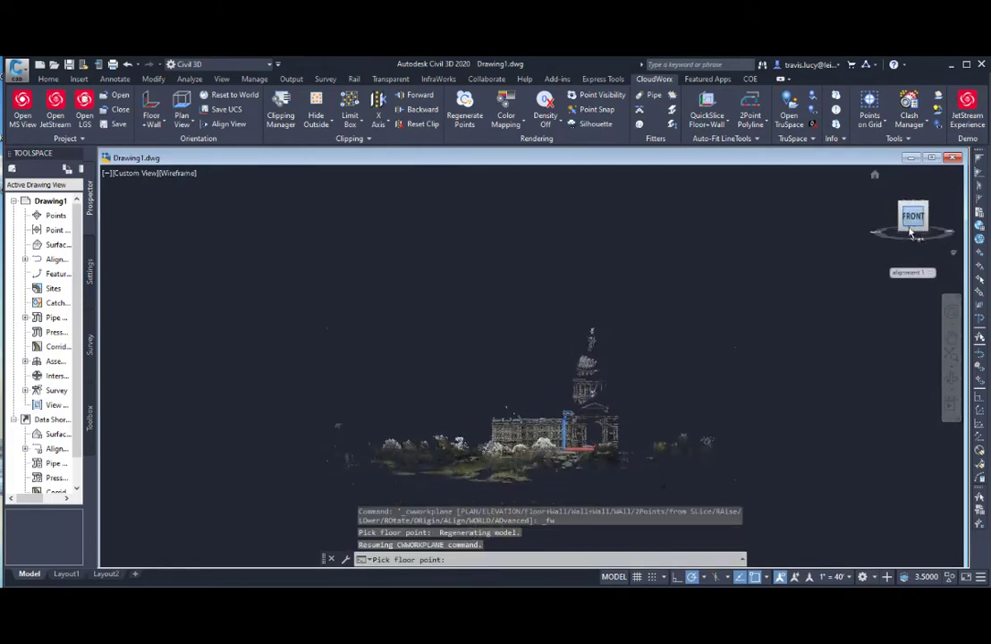
scroll(543, 442, "up", 8)
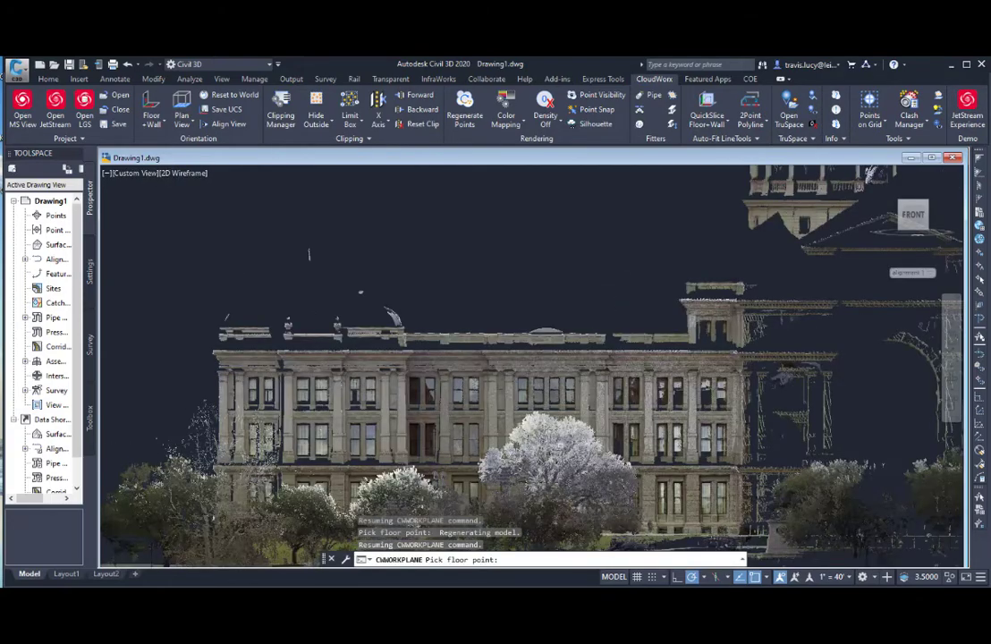
middle_click_drag(543, 439, 543, 514, "shift")
left_click(464, 108)
scroll(555, 429, "down", 2)
scroll(604, 413, "up", 2)
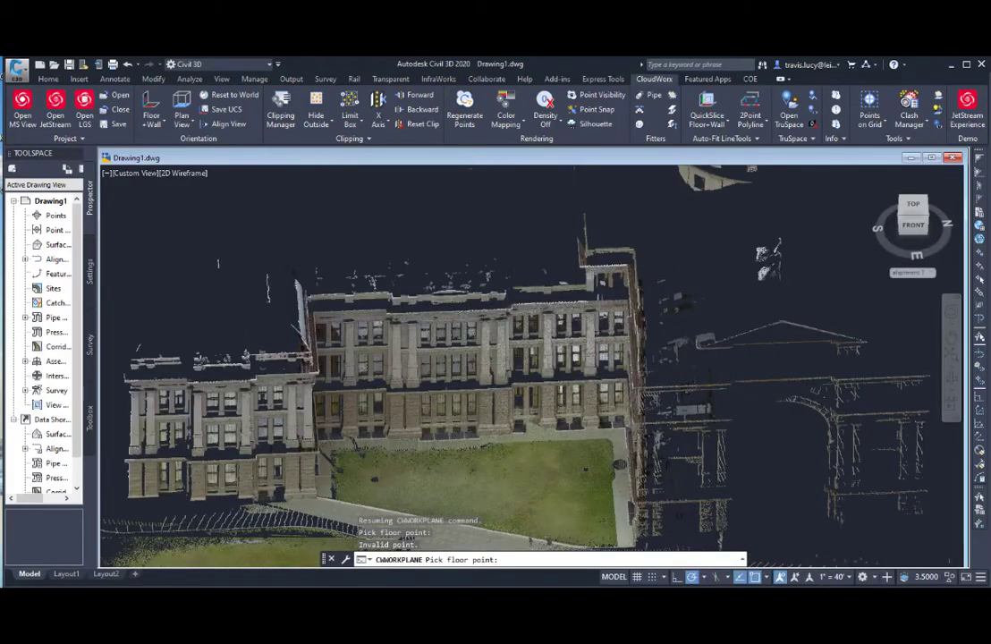
scroll(550, 409, "up", 2)
scroll(552, 408, "up", 2)
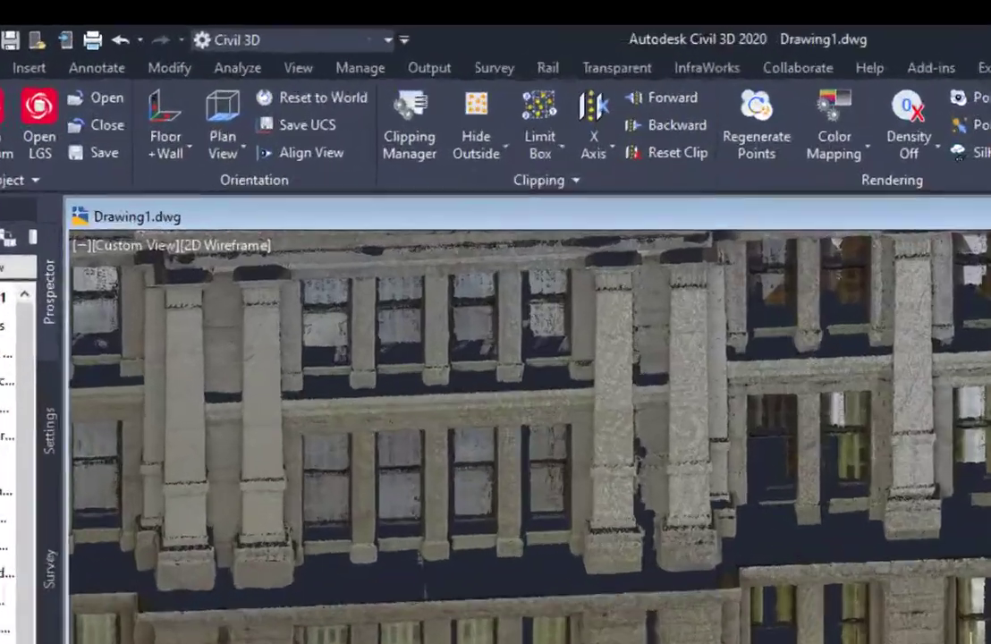
Step: Define a 2 Points UCS with origin and X axis at the ledge corners of the facade's projecting middle section, and view it from the top
key("Escape")
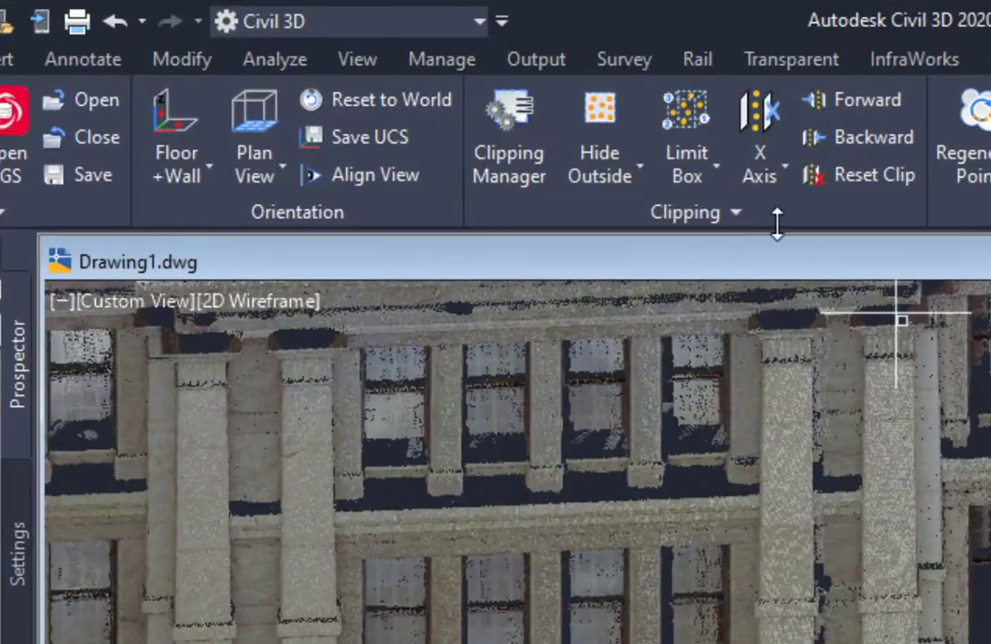
left_click(210, 175)
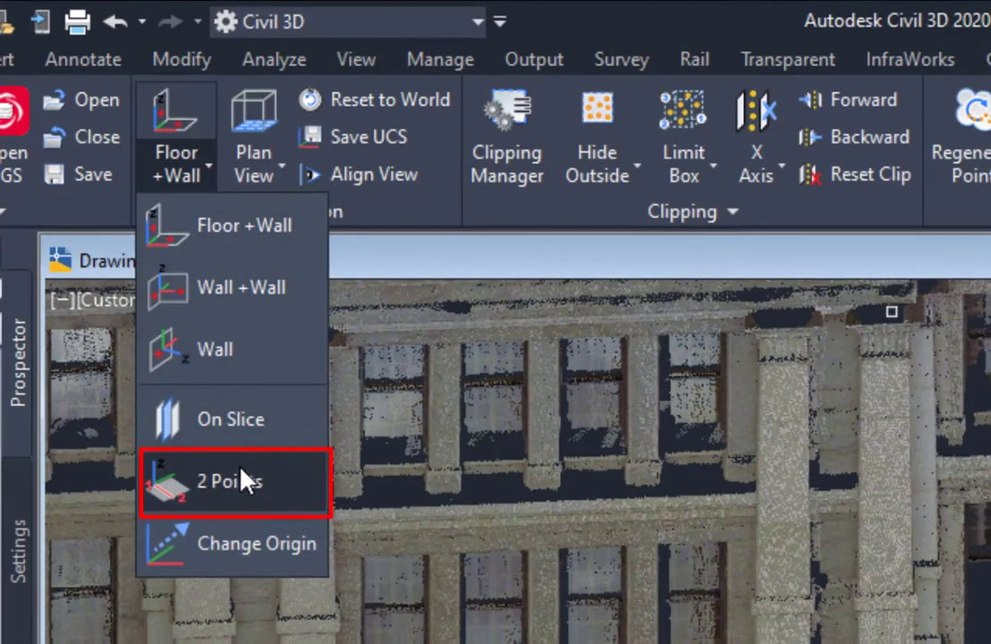
left_click(240, 474)
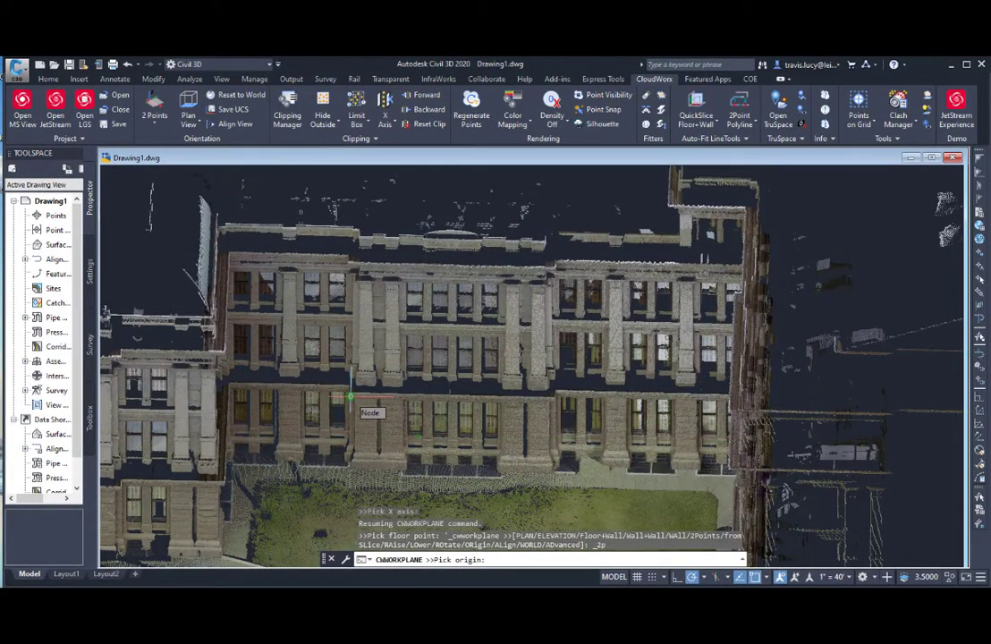
left_click(350, 395)
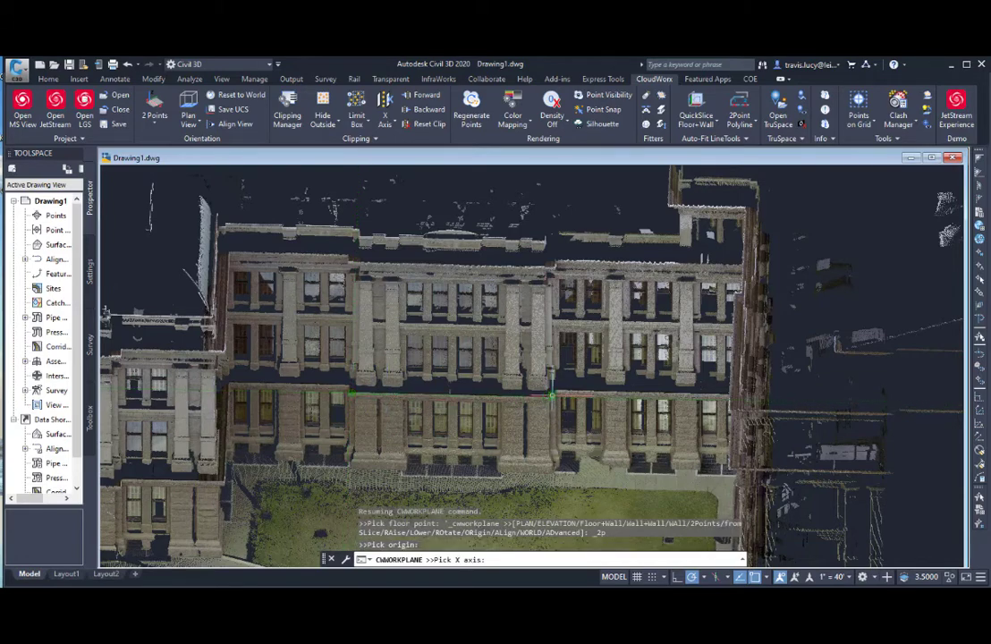
left_click(549, 396)
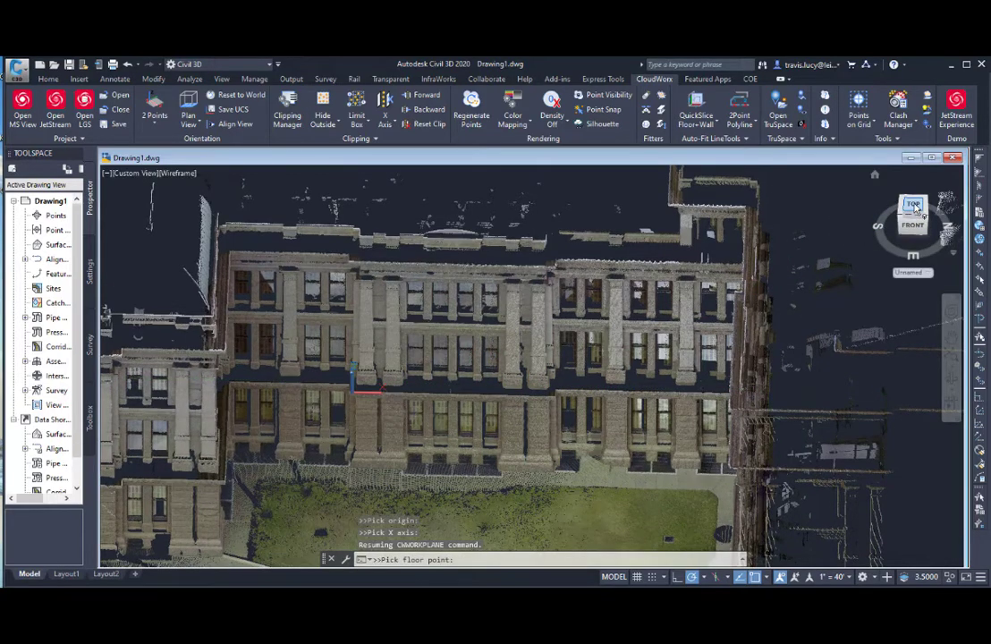
left_click(914, 206)
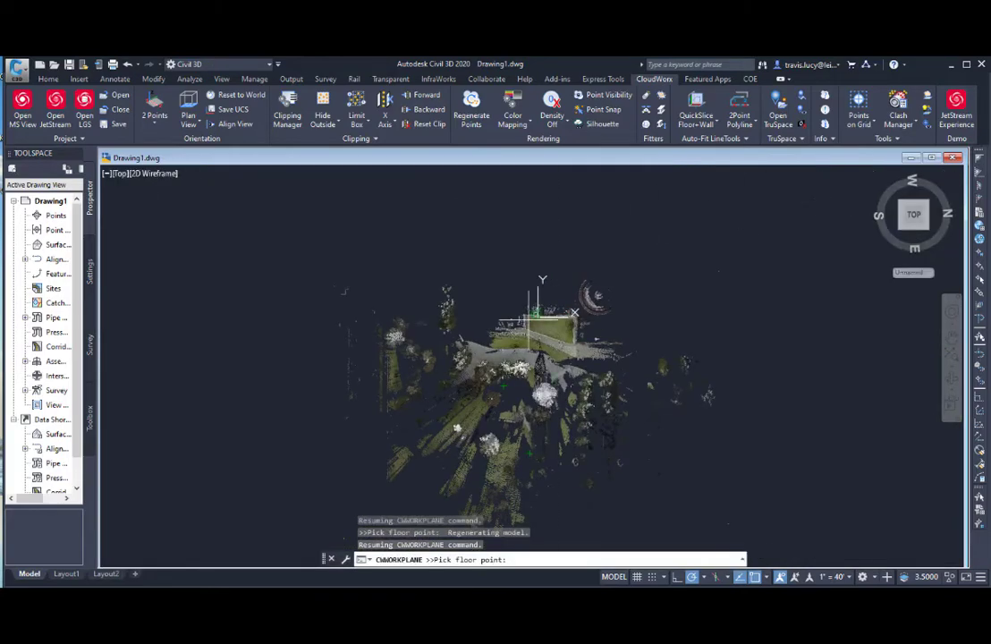
scroll(529, 319, "up", 8)
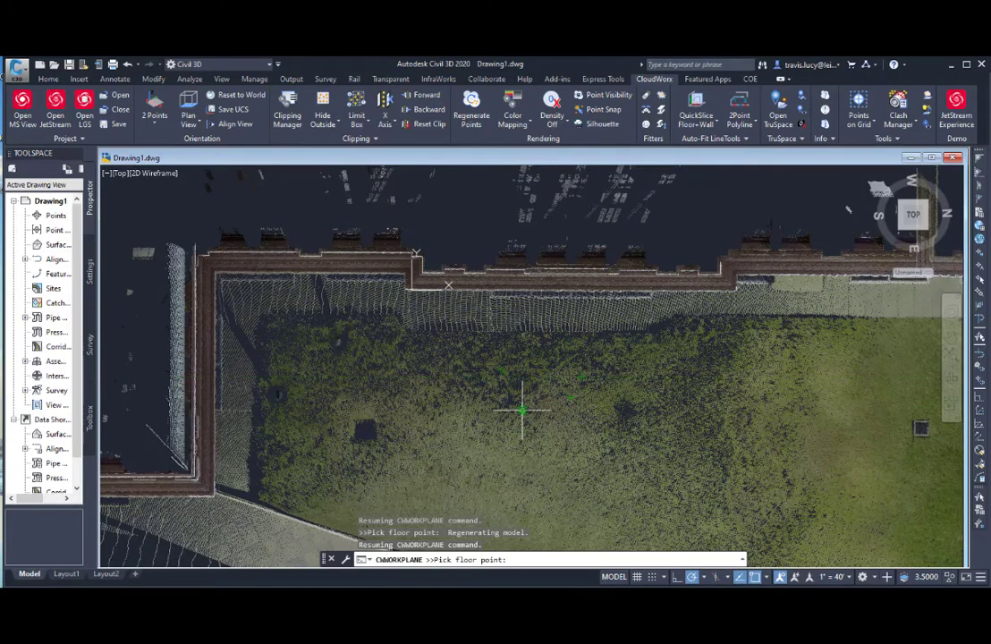
left_click(522, 412)
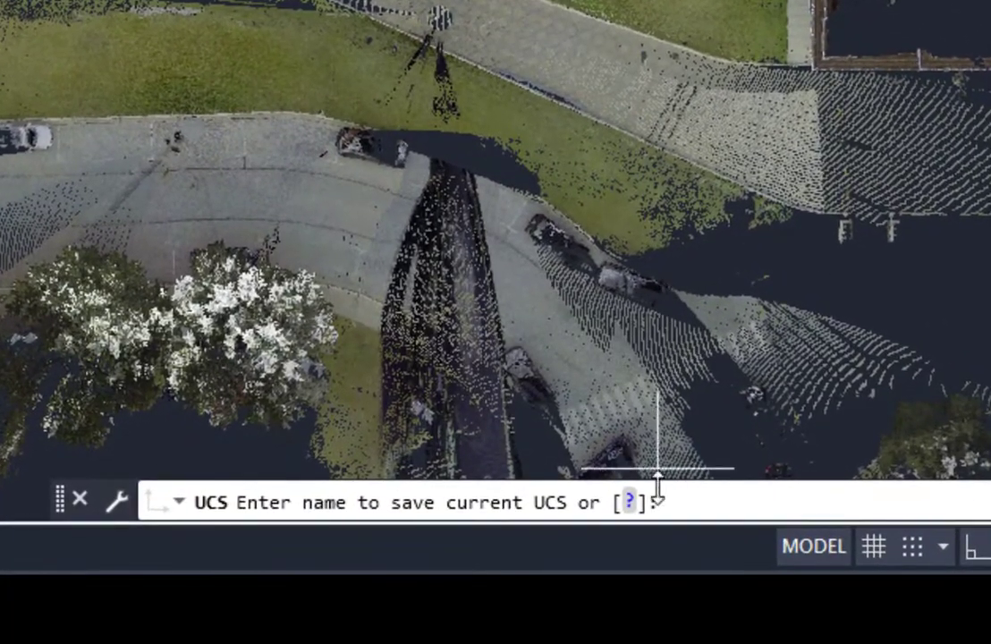
Step: Delete the saved "alignment 1" coordinate system in the UCS manager and select the unnamed current UCS
key("Escape")
type("UCSMAN")
key("Return")
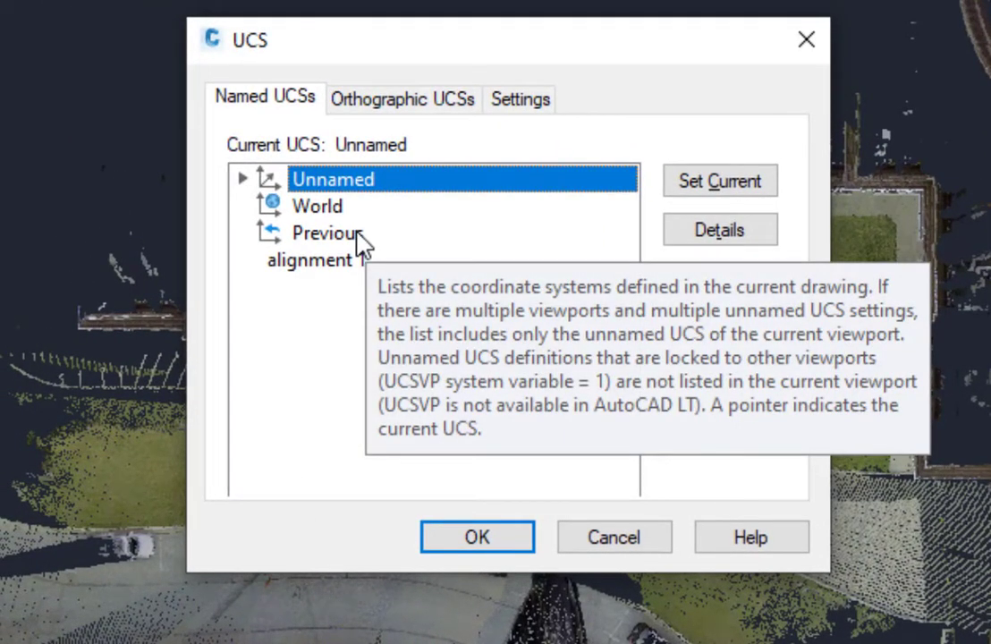
left_click(358, 240)
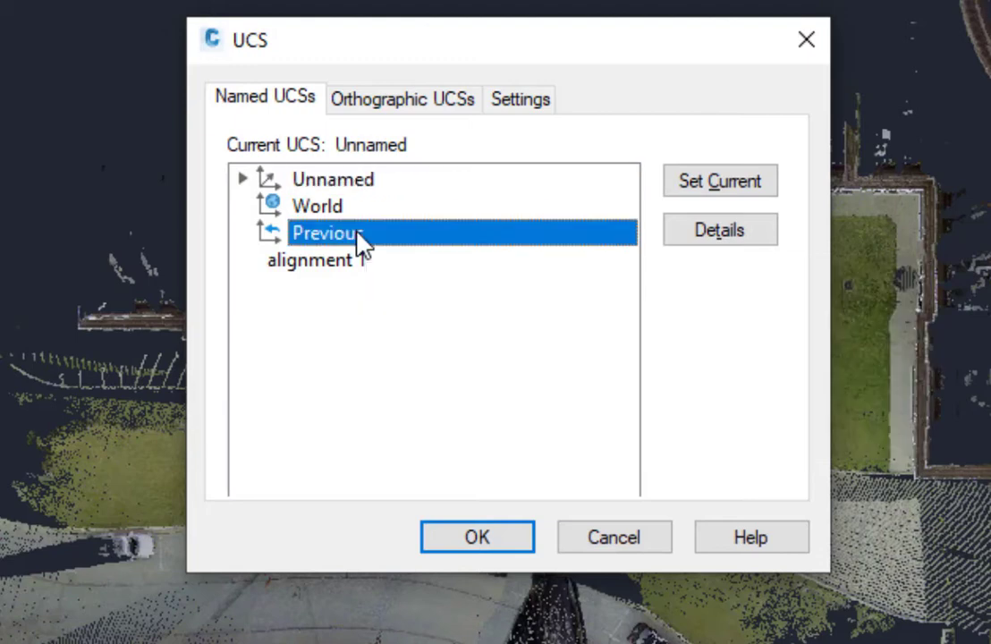
right_click(359, 239)
left_click(314, 262)
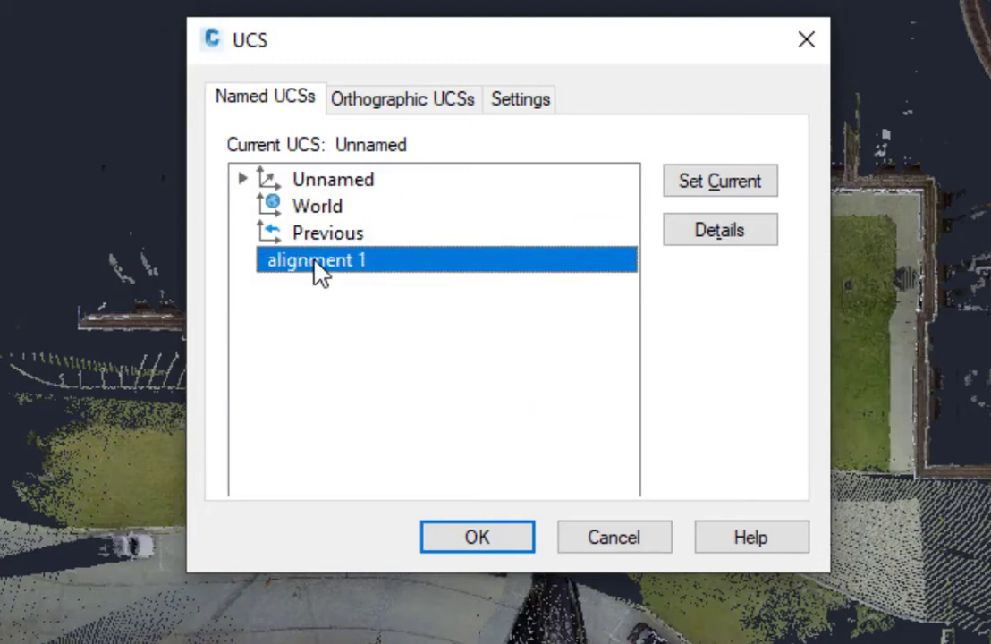
right_click(319, 267)
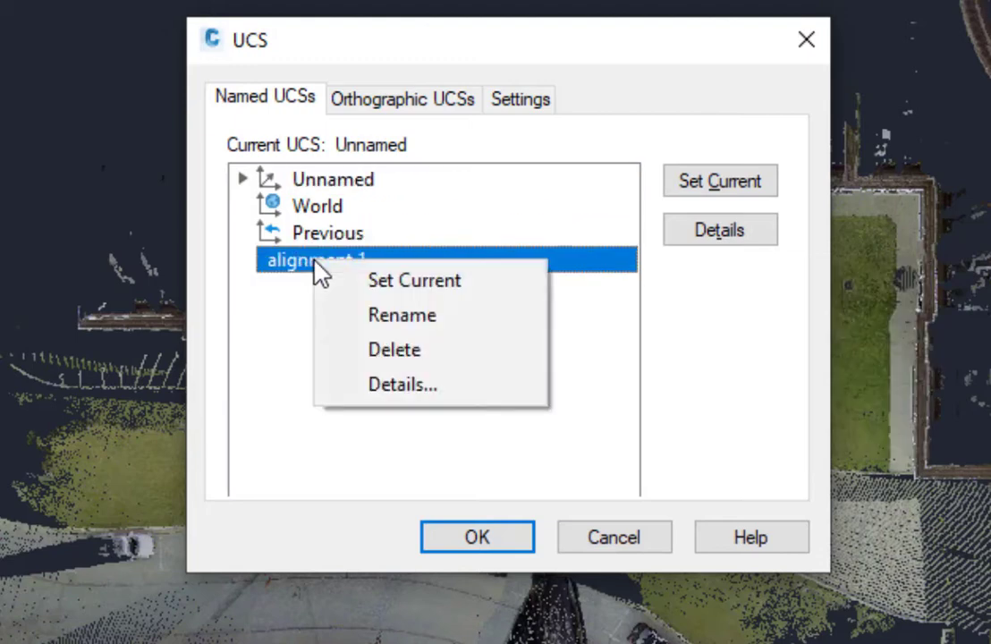
left_click(408, 365)
left_click(355, 186)
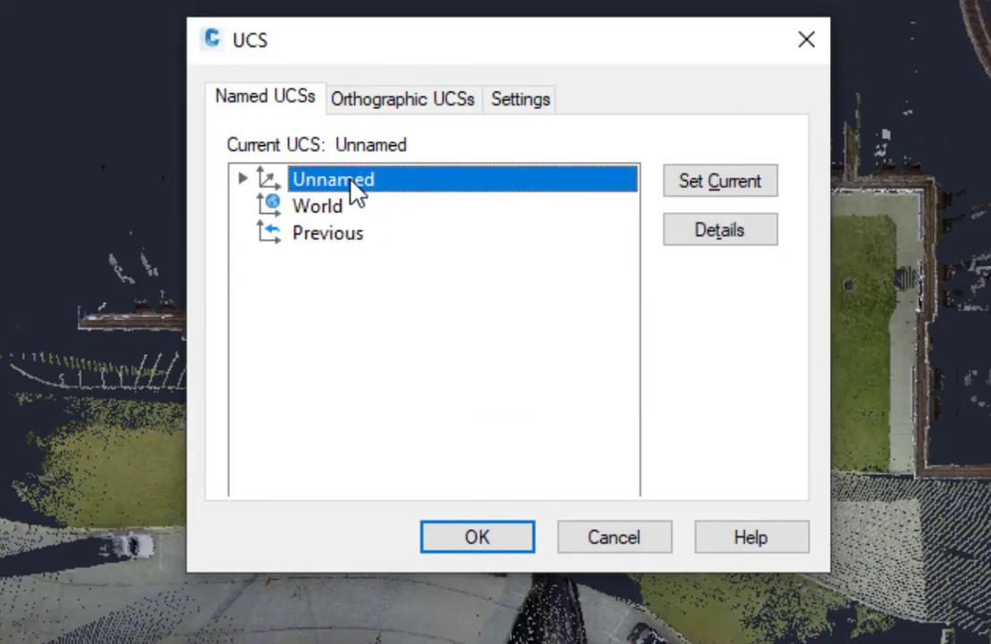
Step: Rename the unnamed current coordinate system to "Alignment 1" in the UCS manager and accept the change
right_click(354, 186)
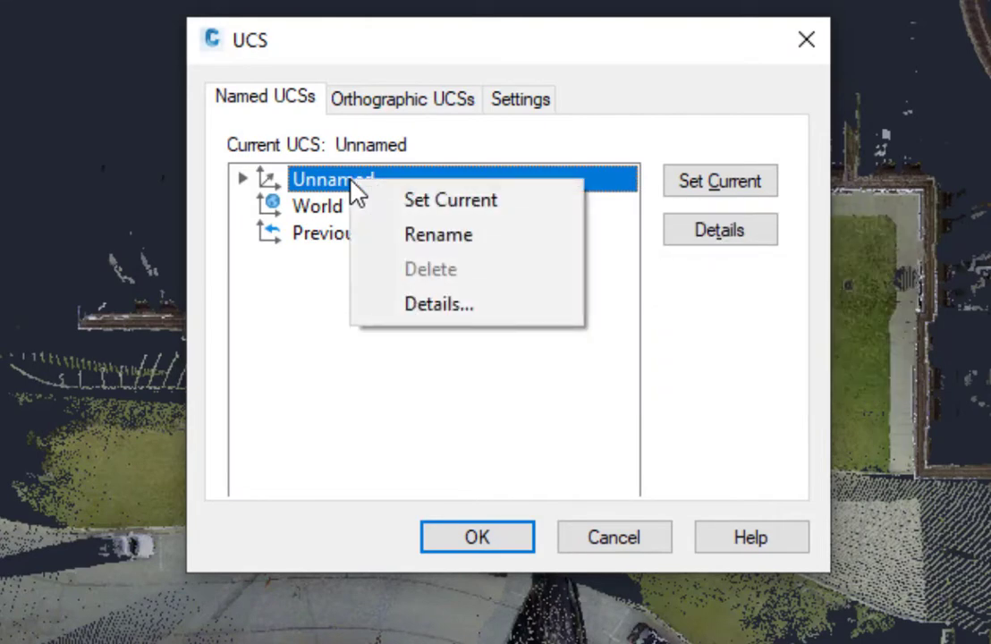
left_click(438, 224)
key("BackSpace")
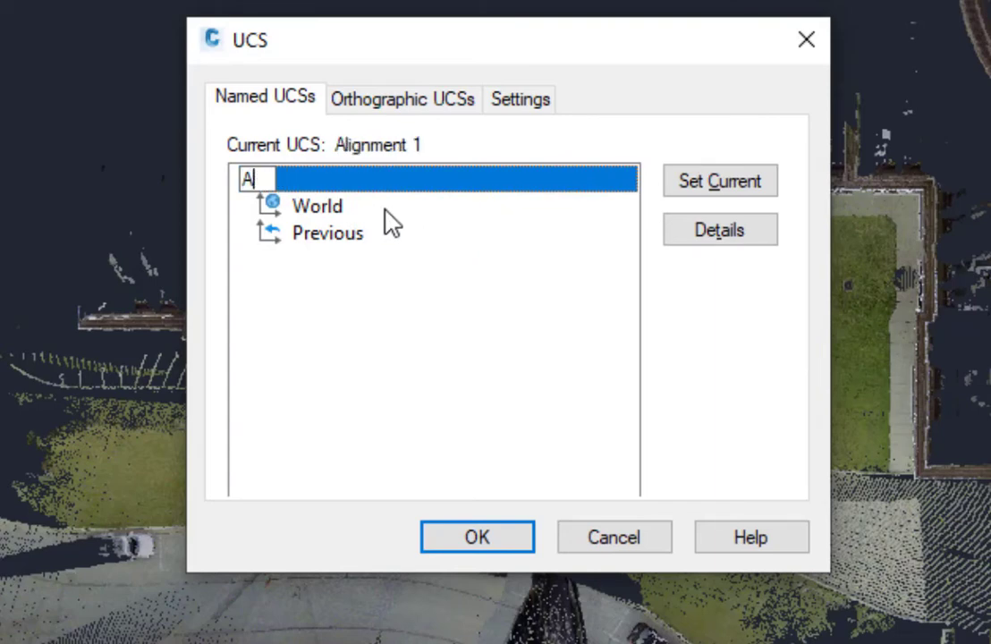
type("Alignment 1")
key("Return")
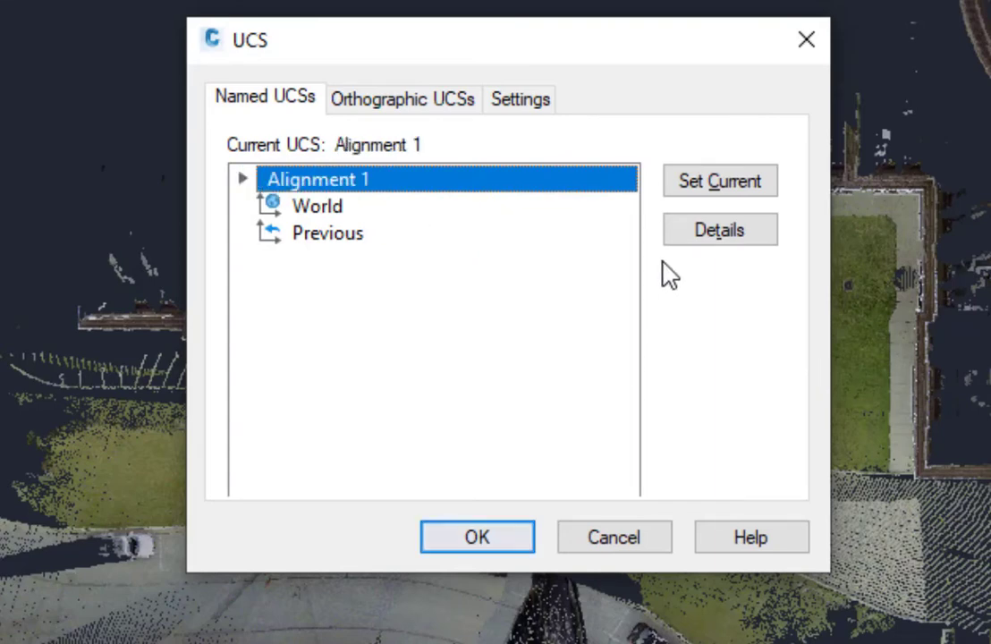
left_click(506, 541)
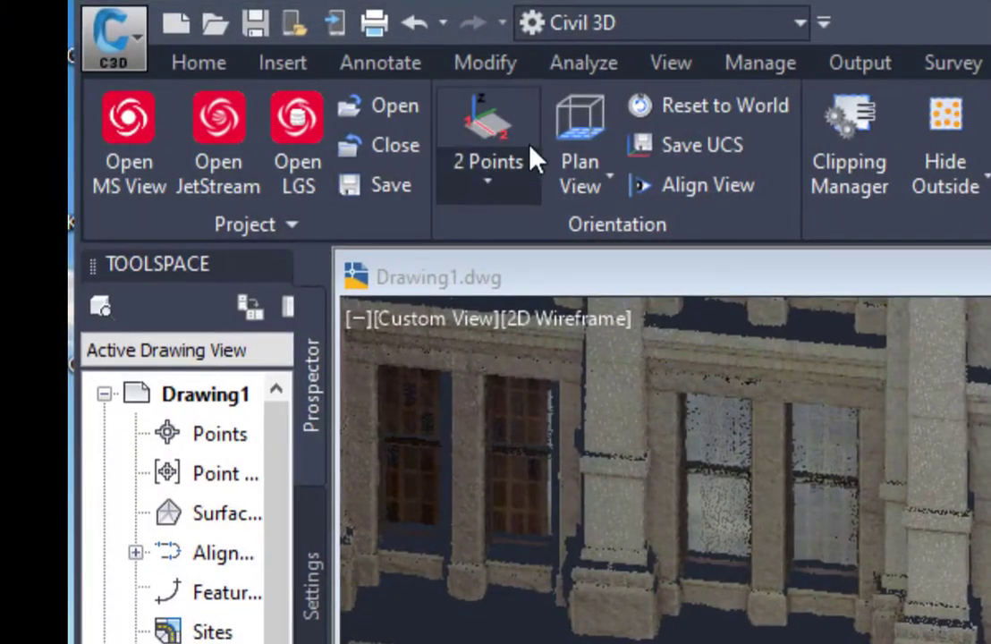
Step: Define a Wall + Wall UCS from one wall point on the facade's projecting middle section and a second on the side of a pilaster
left_click(486, 182)
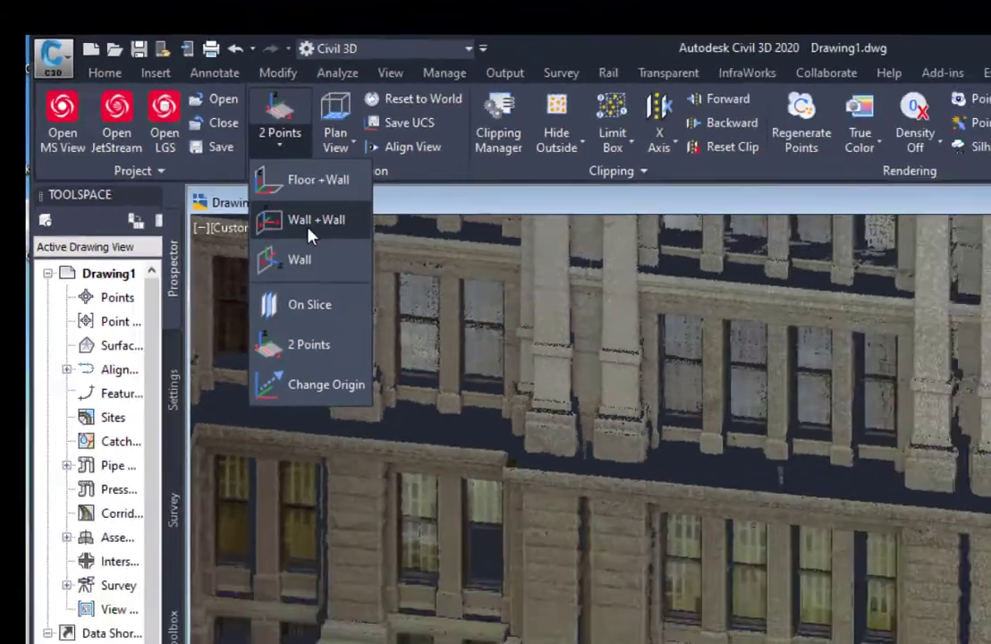
left_click(533, 303)
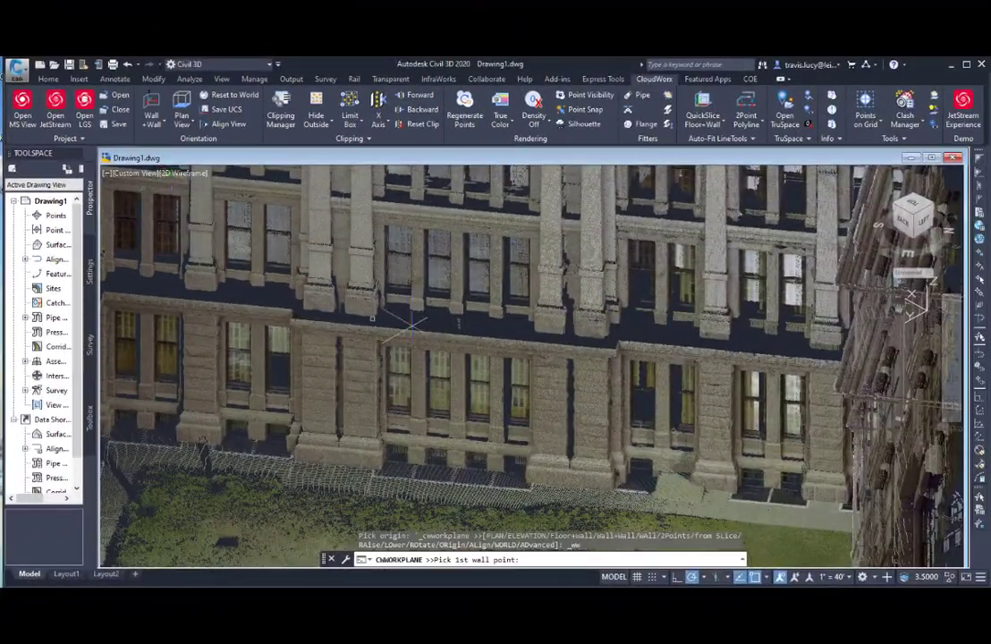
left_click(547, 315)
scroll(601, 241, "up", 3)
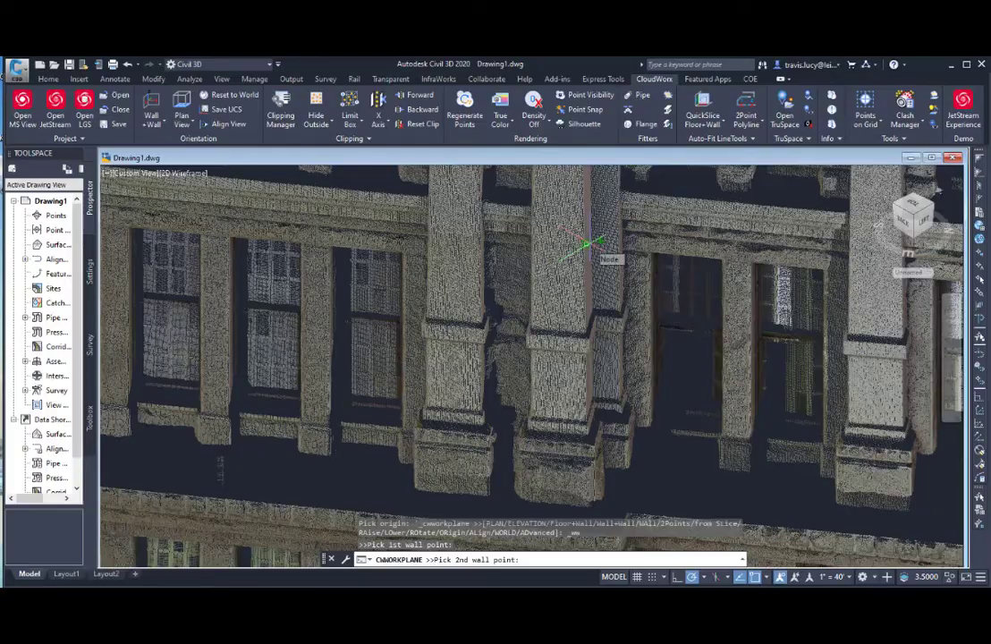
left_click(586, 241)
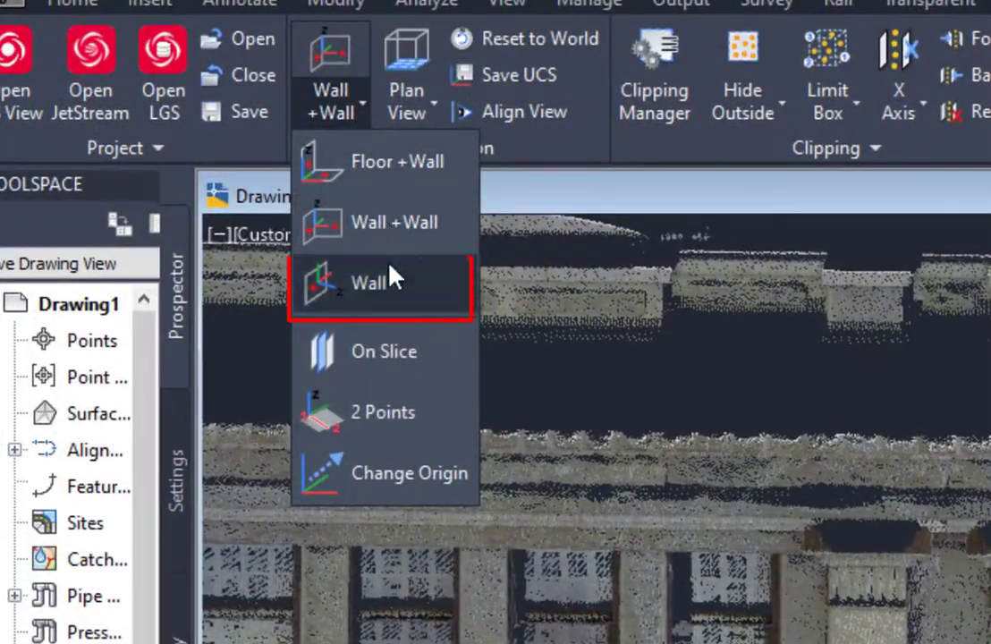
Step: Define a Wall UCS from a point beside the upper-floor pilaster, and use Change Origin to place the origin at the facade's base
left_click(391, 279)
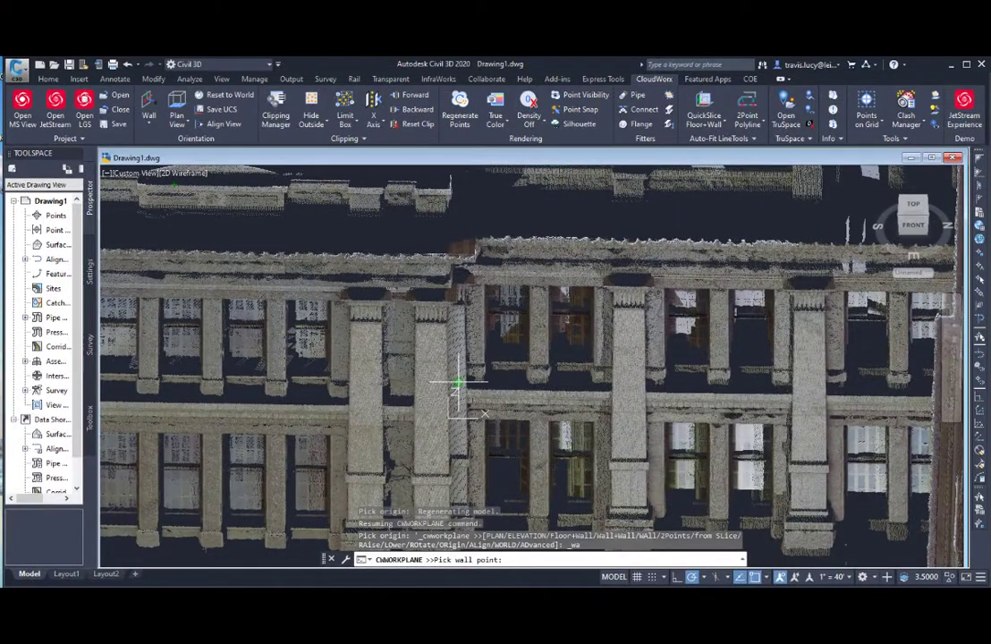
left_click(459, 382)
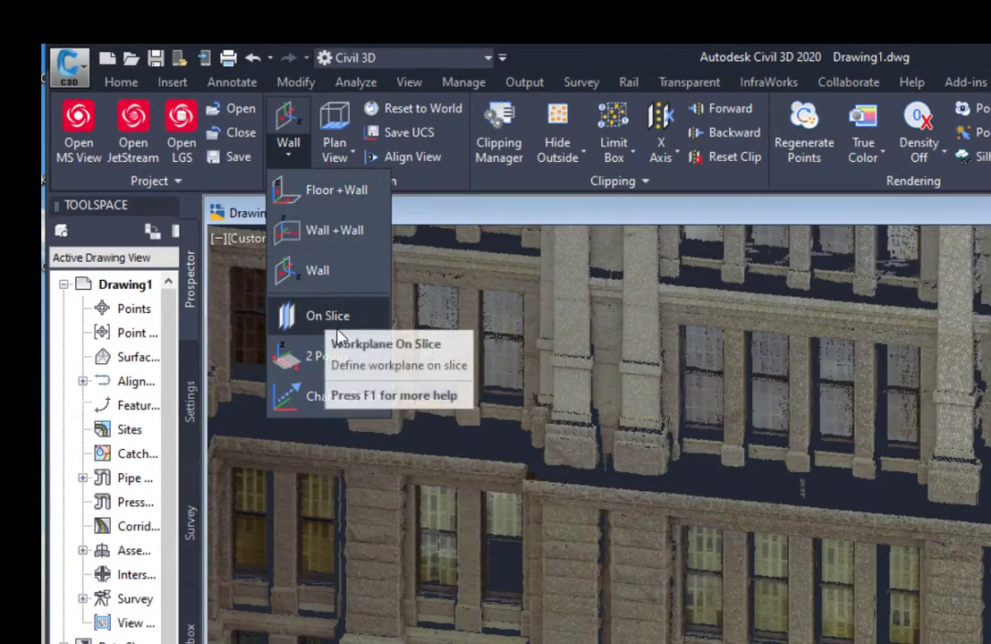
left_click(331, 410)
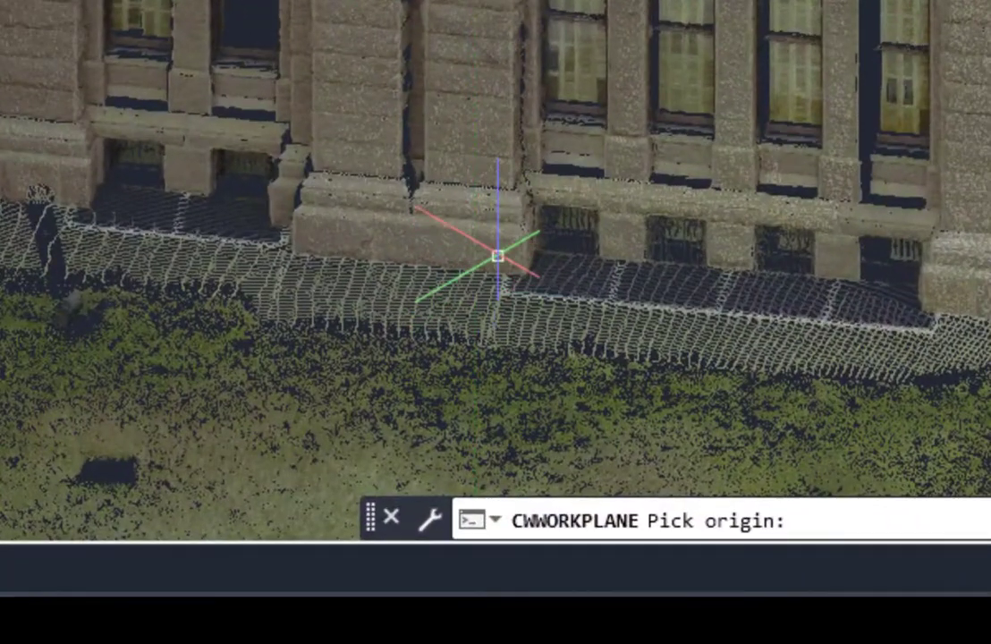
left_click(499, 249)
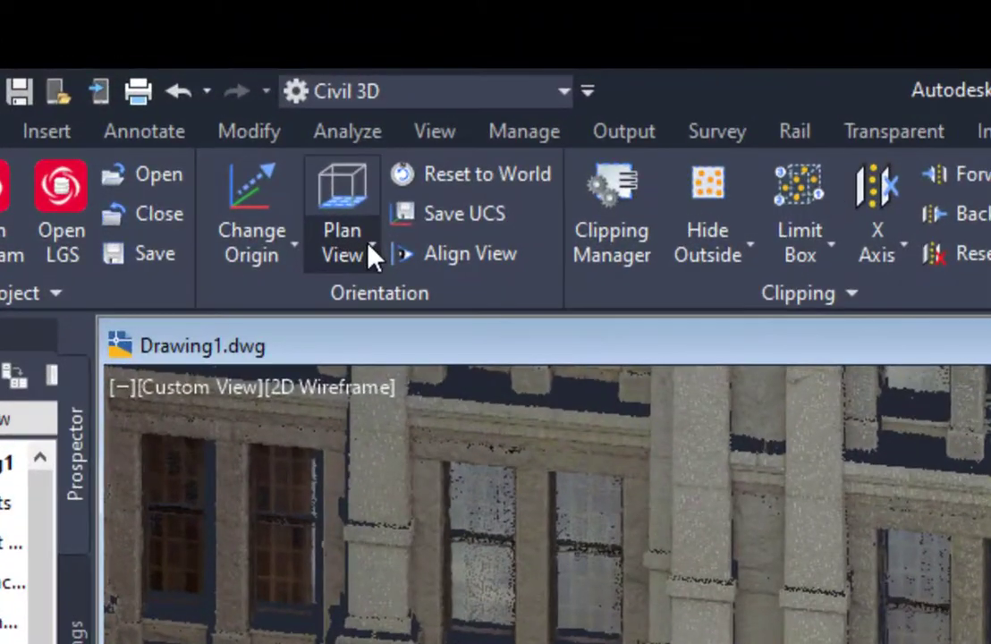
Step: Switch the workplane to Elevation View, cycle it through successive elevation orientations, and align the view to the workplane
left_click(198, 124)
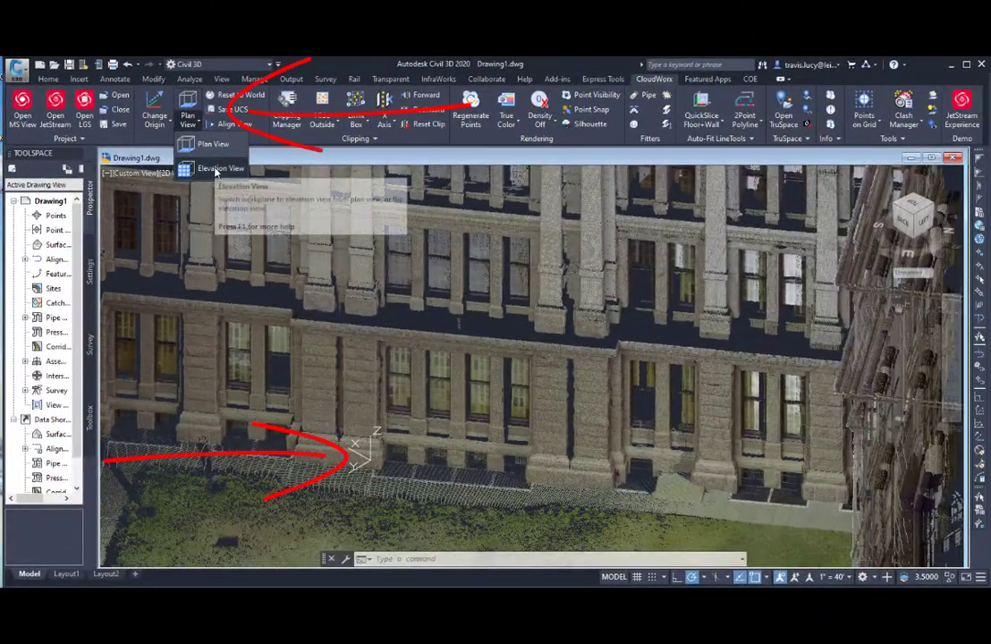
left_click(221, 177)
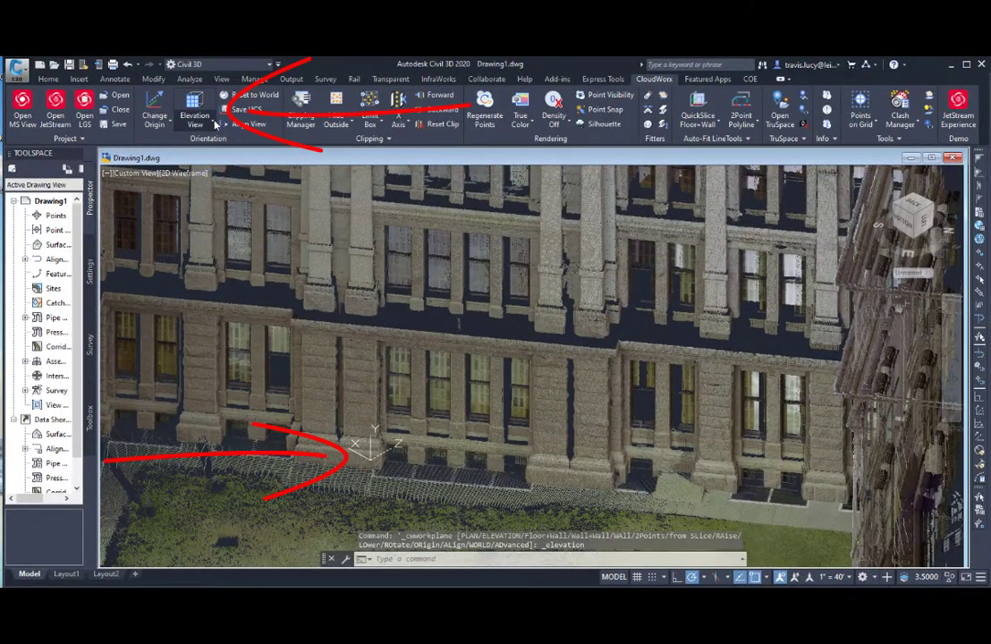
left_click(215, 122)
left_click(213, 169)
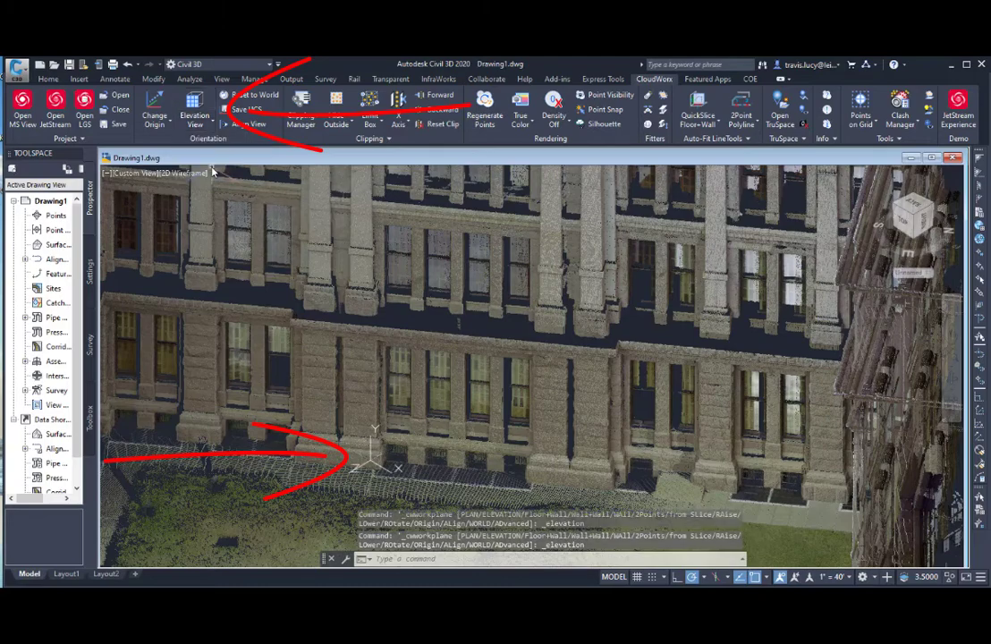
left_click(213, 124)
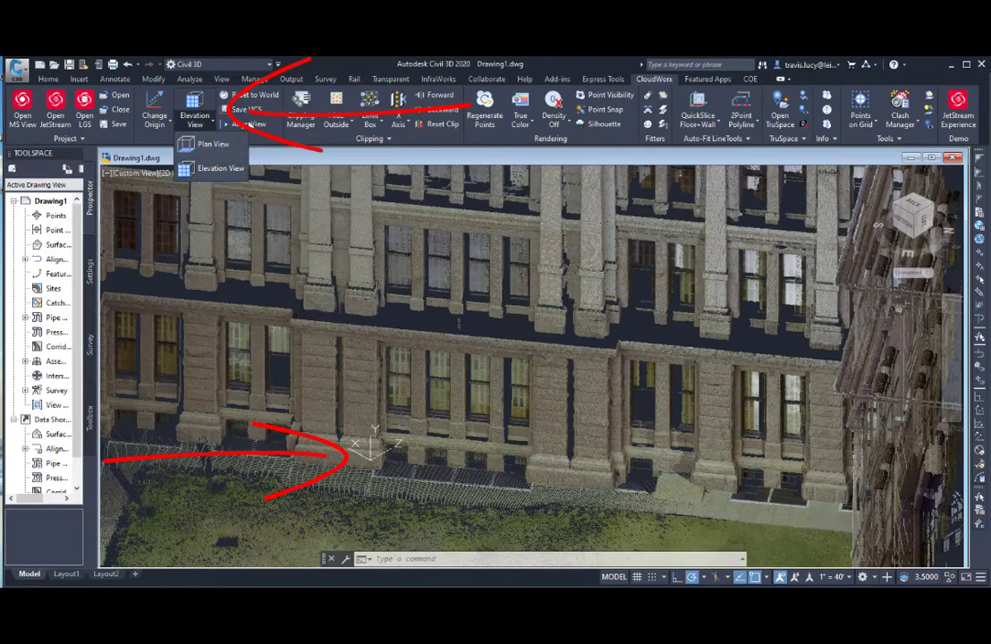
left_click(251, 124)
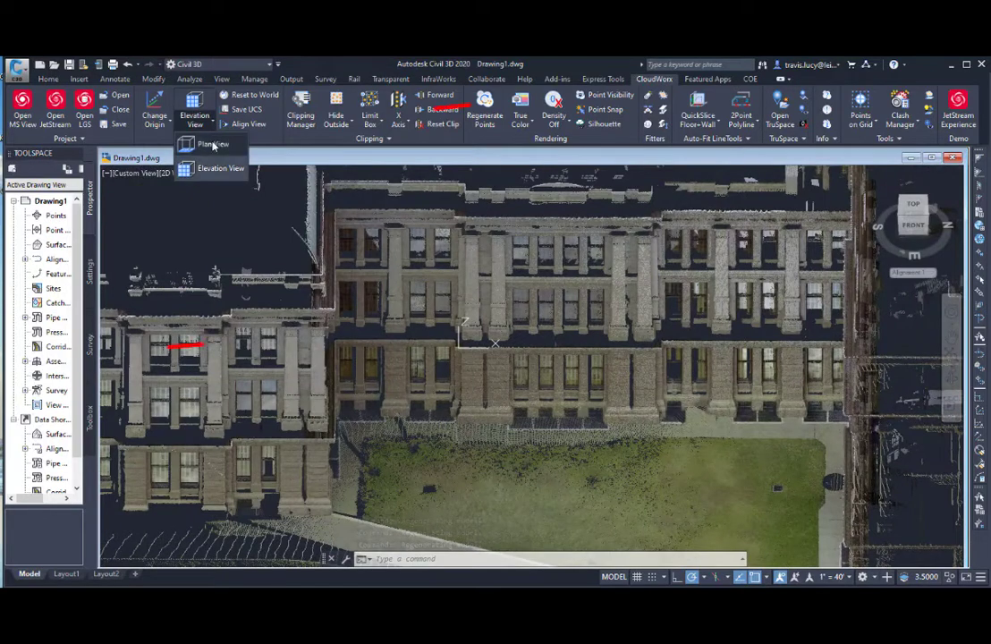
Step: Switch the workplane to Plan View and align the view to look straight down on the building
left_click(213, 145)
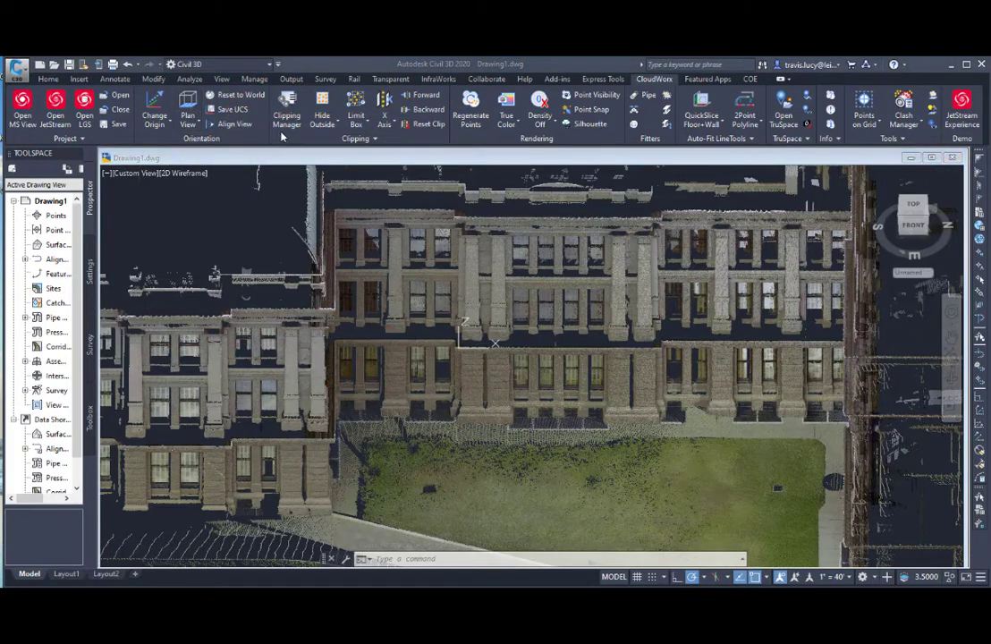
left_click(234, 125)
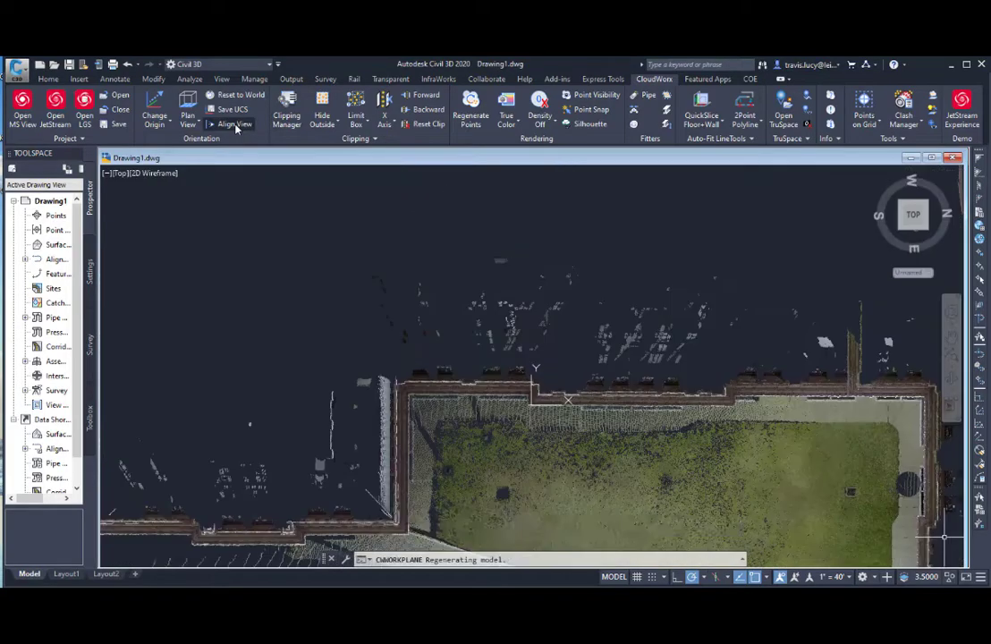